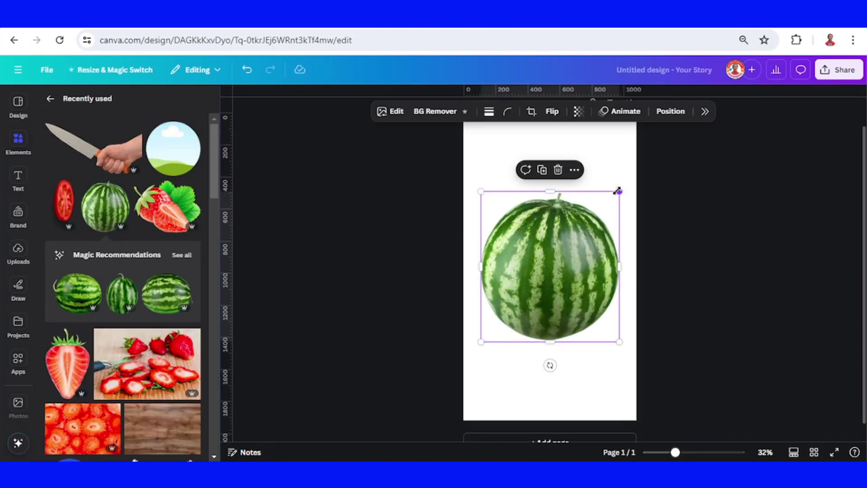
Shrink the watermelon slightly and centre it on the page.
{"action": "left_click_drag", "start_coordinate": [611, 197], "coordinate": [609, 199]}
{"action": "left_click_drag", "start_coordinate": [571, 292], "coordinate": [573, 287]}
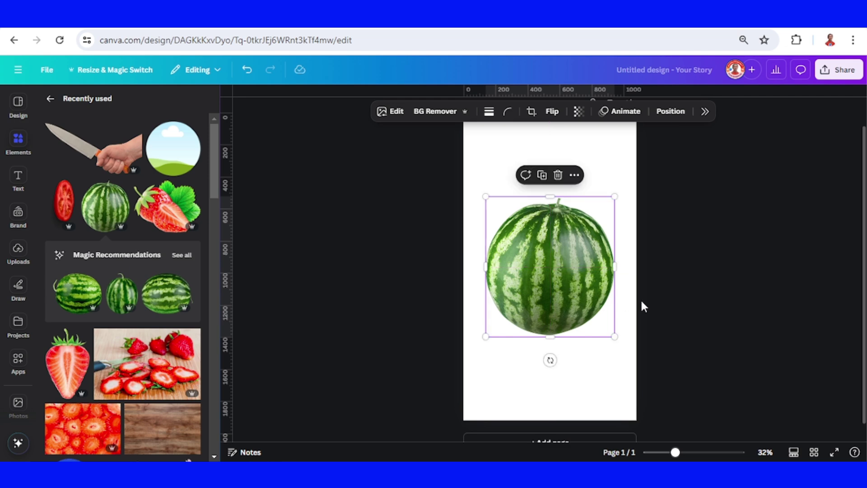
{"action": "left_click", "coordinate": [652, 234]}
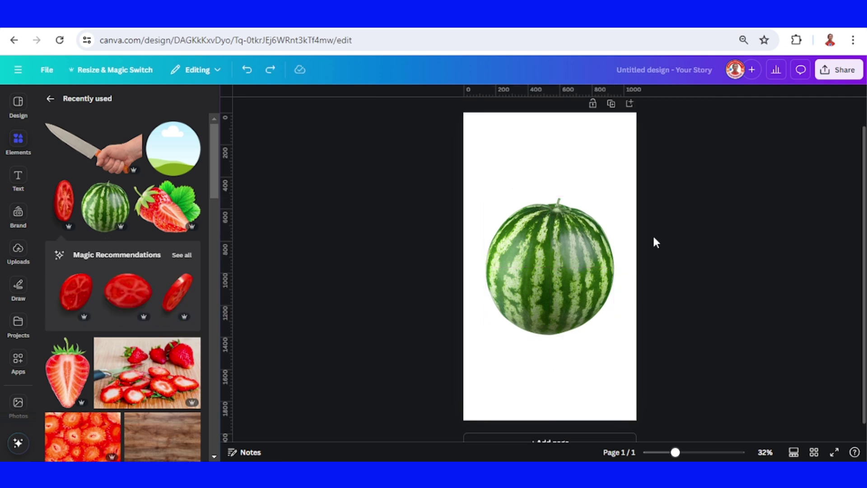
Add the Tomatoe slice png, scale it down, rotate it to lie horizontally, and place it across the watermelon's middle.
{"action": "left_click", "coordinate": [70, 188]}
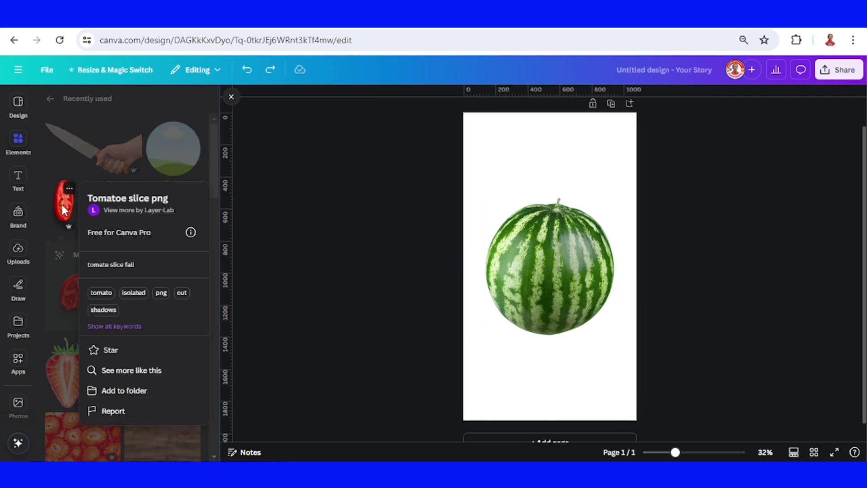
{"action": "left_click", "coordinate": [64, 211]}
{"action": "left_click", "coordinate": [63, 211]}
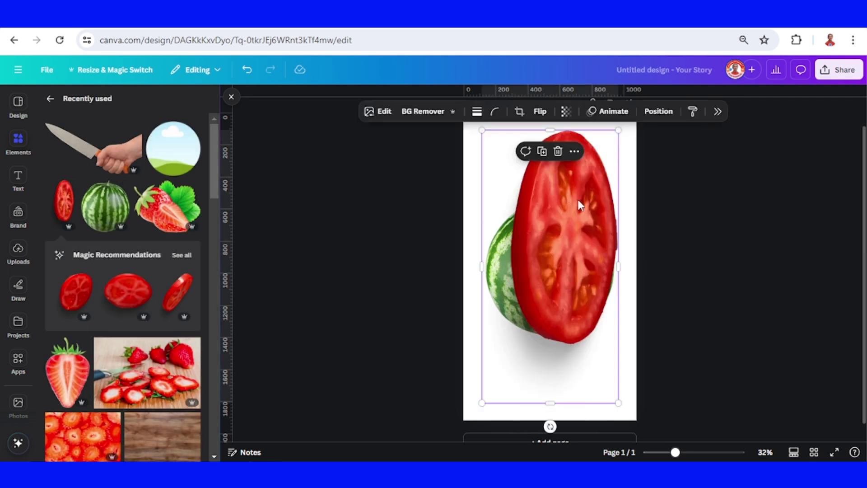
{"action": "left_click_drag", "start_coordinate": [619, 132], "coordinate": [565, 239]}
{"action": "left_click_drag", "start_coordinate": [537, 312], "coordinate": [548, 297]}
{"action": "left_click_drag", "start_coordinate": [535, 412], "coordinate": [552, 293]}
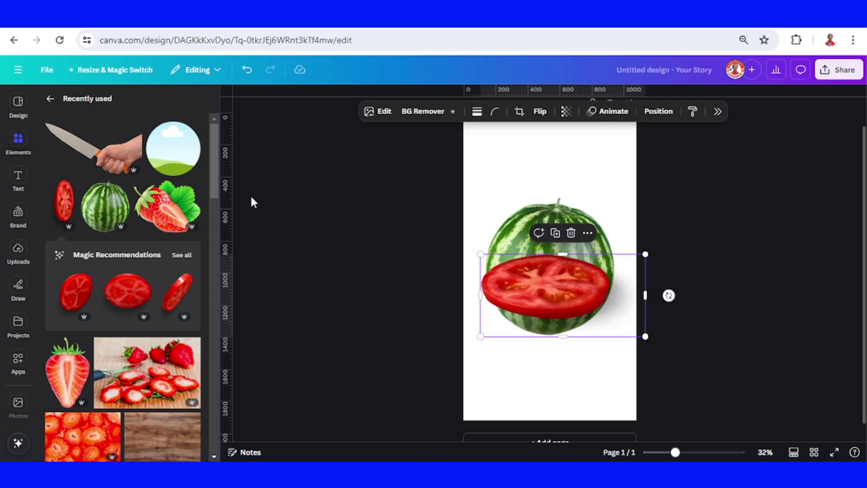
Add a Circle Frame and stretch it into a flat ellipse fitting the cut face of the tomato slice.
{"action": "left_click", "coordinate": [194, 130]}
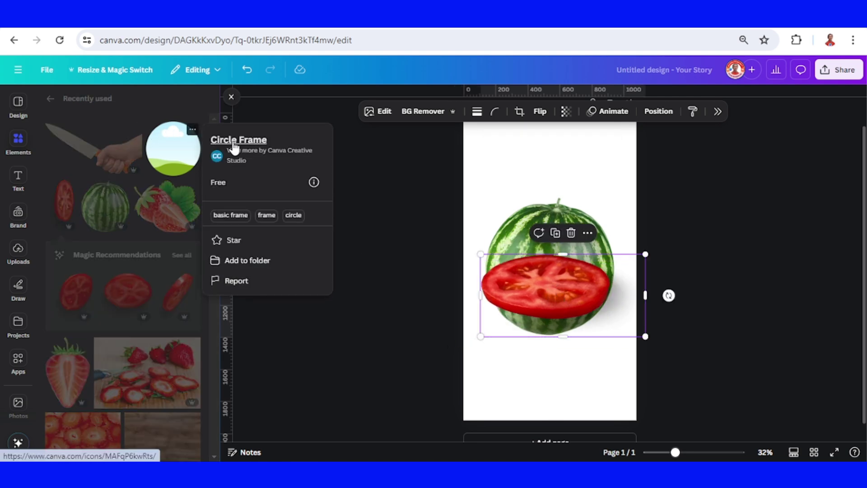
{"action": "left_click", "coordinate": [173, 154]}
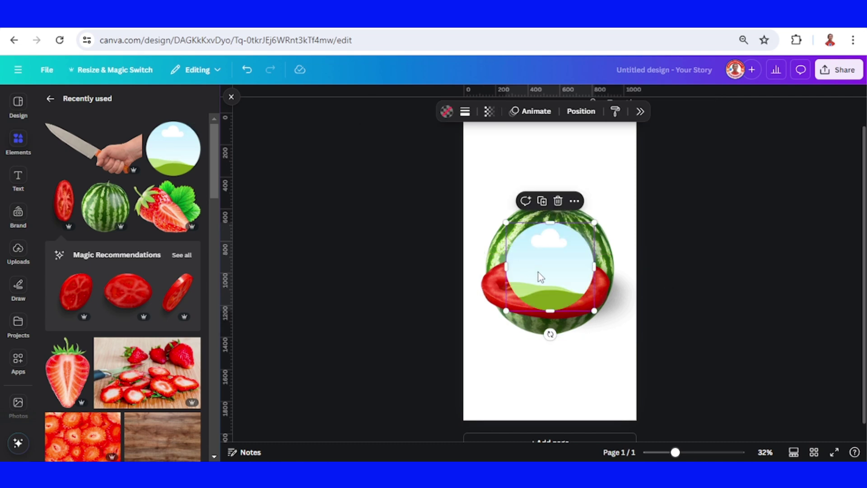
{"action": "left_click_drag", "start_coordinate": [552, 223], "coordinate": [550, 255]}
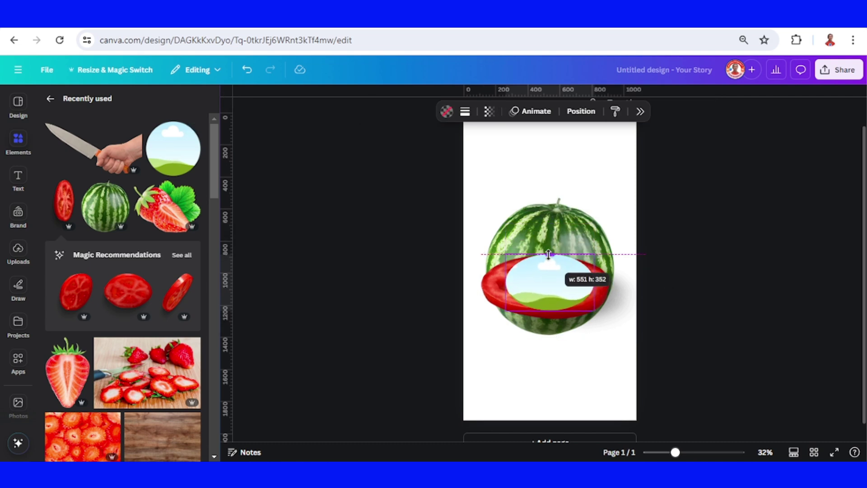
{"action": "left_click_drag", "start_coordinate": [506, 282], "coordinate": [482, 279]}
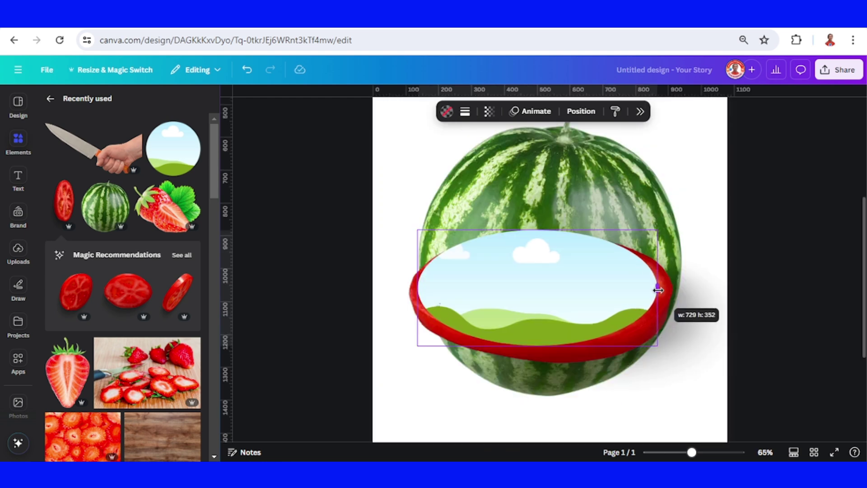
{"action": "left_click_drag", "start_coordinate": [663, 290], "coordinate": [668, 288]}
{"action": "left_click_drag", "start_coordinate": [419, 291], "coordinate": [411, 289]}
{"action": "mouse_move", "coordinate": [538, 346]}
{"action": "left_mouse_down"}
{"action": "mouse_move", "coordinate": [537, 333]}
{"action": "mouse_move", "coordinate": [542, 341]}
{"action": "left_mouse_up"}
{"action": "left_click_drag", "start_coordinate": [544, 230], "coordinate": [544, 236]}
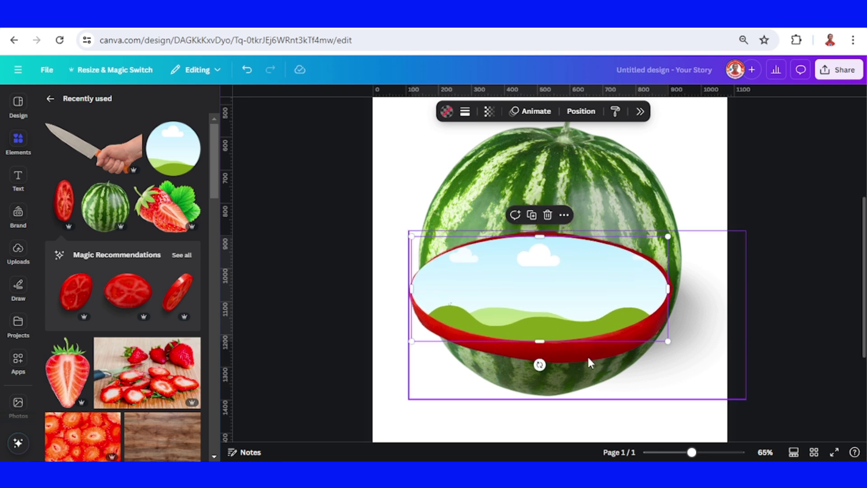
Place the tomato slice in the elliptical frame and enlarge its crop so the cut face fills the frame.
{"action": "left_click", "coordinate": [590, 362]}
{"action": "left_click_drag", "start_coordinate": [598, 373], "coordinate": [581, 329]}
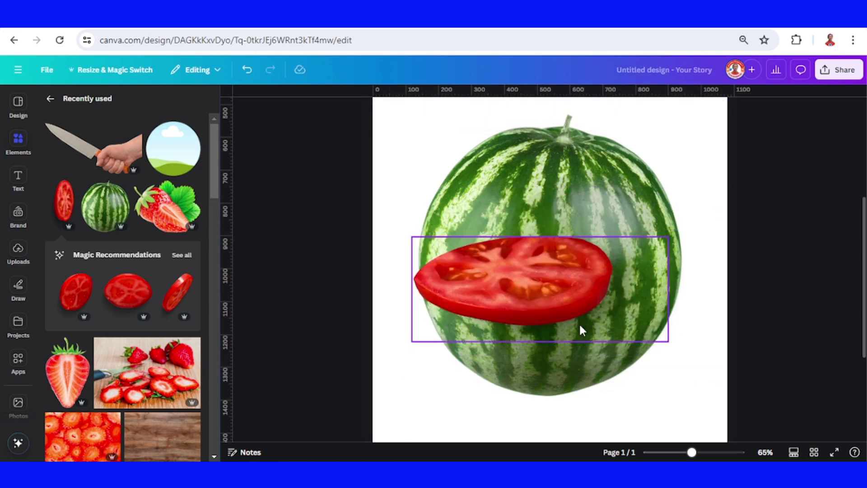
{"action": "double_click", "coordinate": [552, 297]}
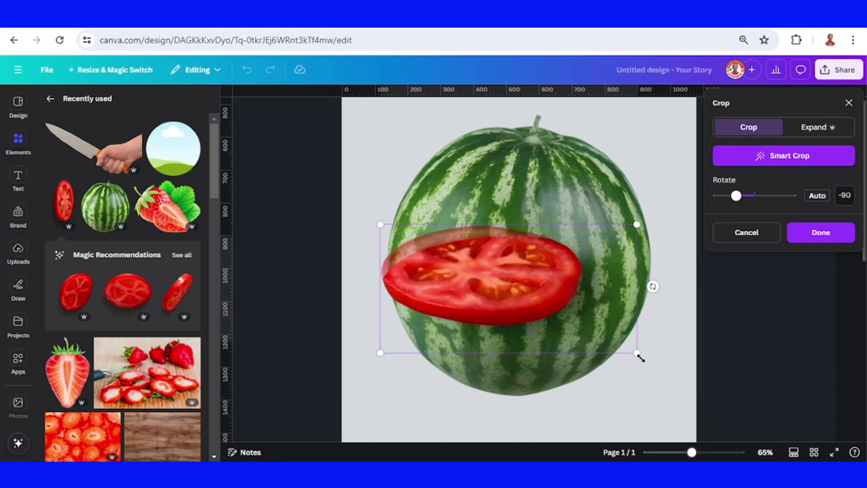
{"action": "left_click_drag", "start_coordinate": [643, 357], "coordinate": [714, 403]}
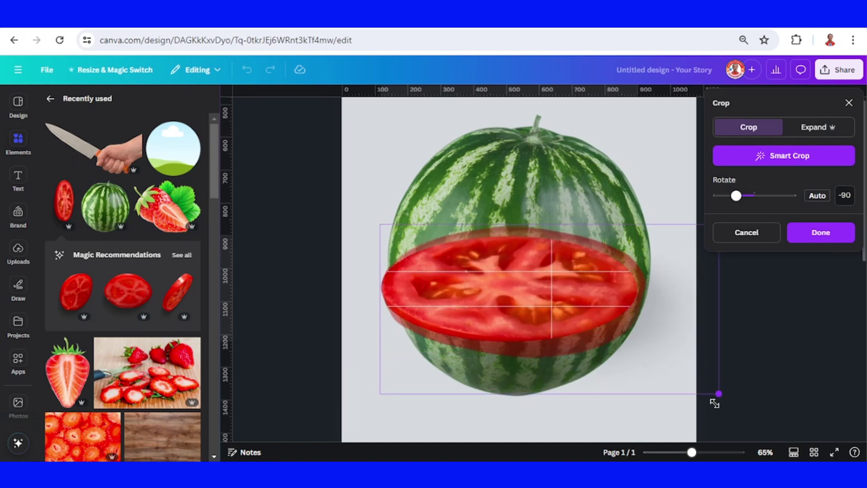
{"action": "left_click_drag", "start_coordinate": [650, 348], "coordinate": [647, 356]}
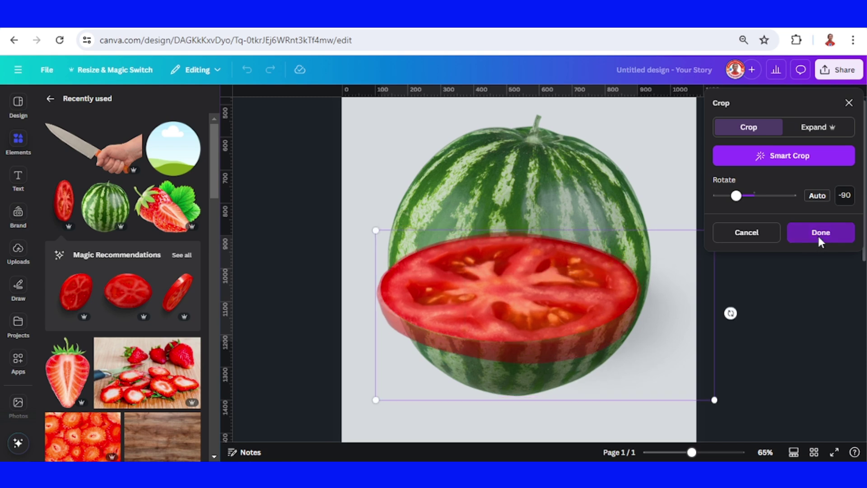
{"action": "left_click", "coordinate": [819, 240]}
Move the framed tomato slice to the watermelon's middle and enlarge it to span the full width of the fruit.
{"action": "left_click_drag", "start_coordinate": [585, 315], "coordinate": [593, 275]}
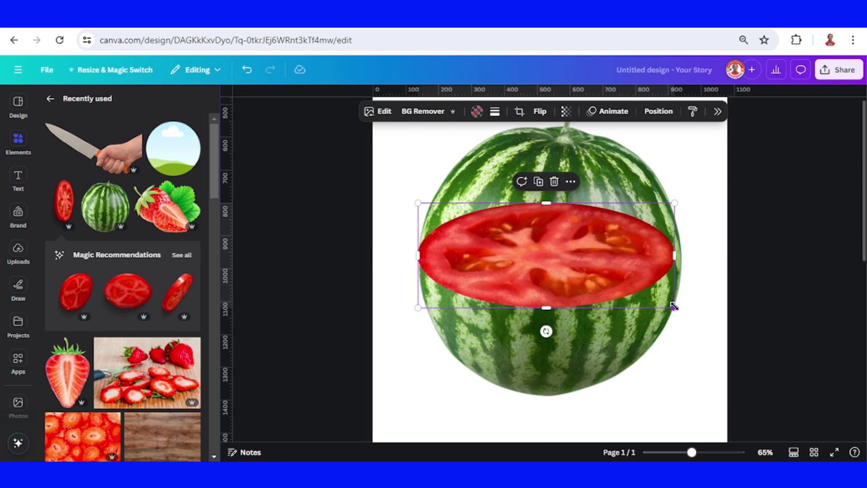
{"action": "left_click_drag", "start_coordinate": [673, 306], "coordinate": [681, 310]}
{"action": "left_click", "coordinate": [570, 177]}
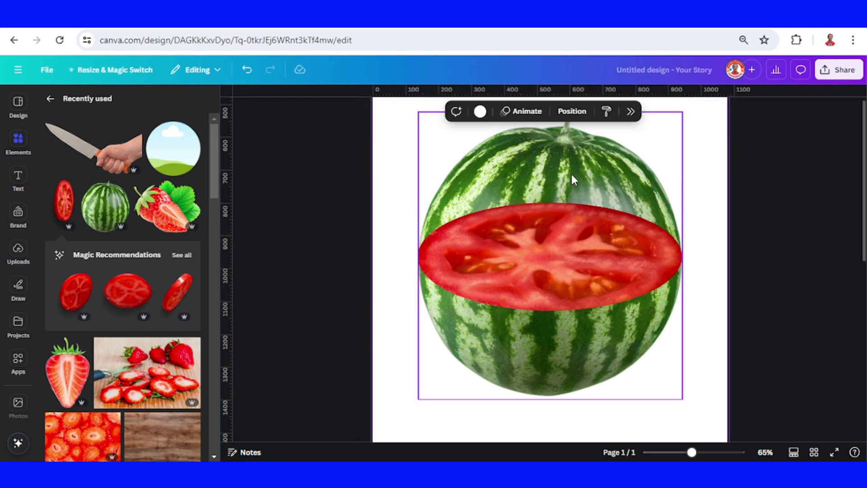
Crop away the upper half of the watermelon down to the middle of the tomato slice.
{"action": "scroll", "coordinate": [567, 174], "scroll_direction": "up", "scroll_amount": 2}
{"action": "left_click_drag", "start_coordinate": [549, 174], "coordinate": [551, 312]}
{"action": "scroll", "coordinate": [864, 317], "scroll_direction": "down", "scroll_amount": 1}
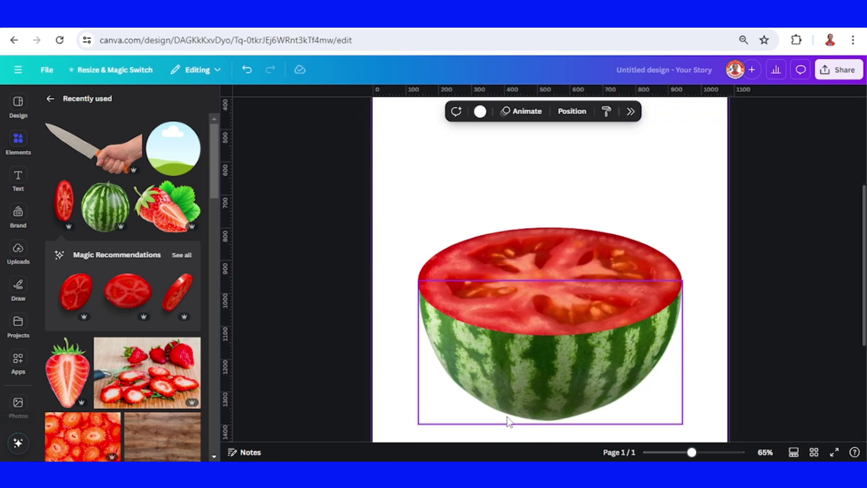
Duplicate the cropped watermelon half, align the copy over the original, and extend its crop upward to restore the whole fruit.
{"action": "left_click", "coordinate": [522, 412]}
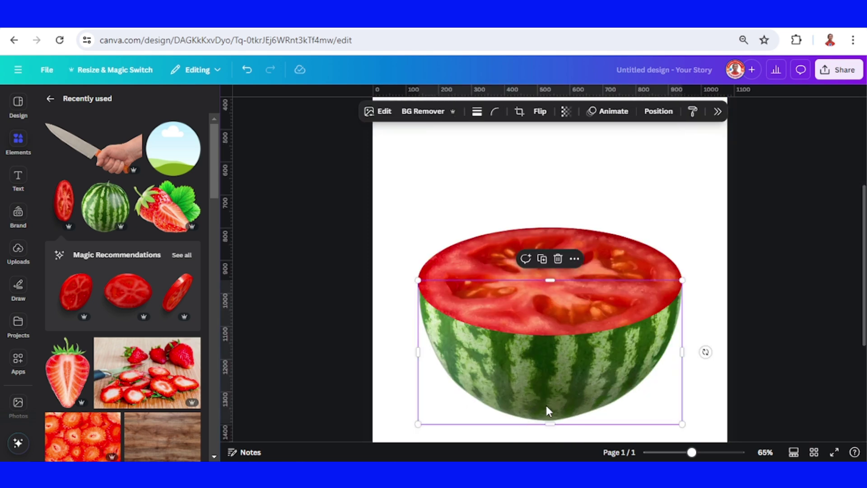
{"action": "left_click", "coordinate": [542, 259]}
{"action": "mouse_move", "coordinate": [577, 373]}
{"action": "left_mouse_down"}
{"action": "mouse_move", "coordinate": [571, 337]}
{"action": "mouse_move", "coordinate": [629, 373]}
{"action": "mouse_move", "coordinate": [569, 367]}
{"action": "left_mouse_up"}
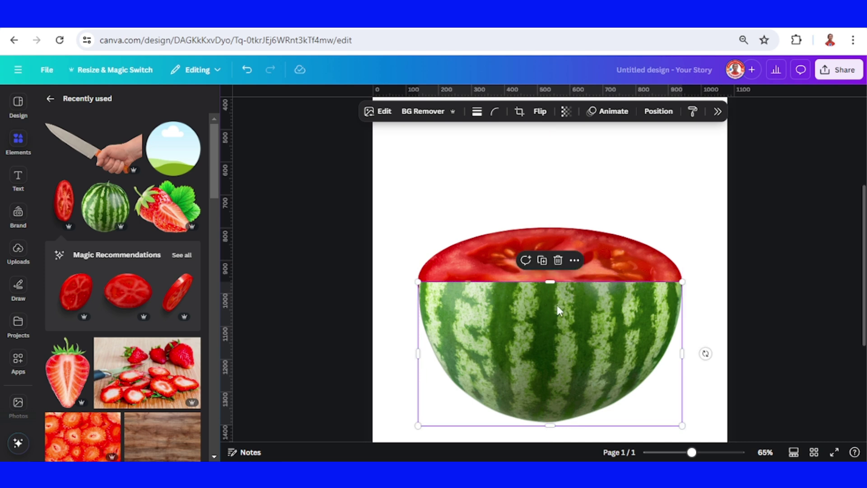
{"action": "left_click_drag", "start_coordinate": [549, 284], "coordinate": [577, 142]}
Send the restored whole watermelon to the back of the layer stack.
{"action": "right_click", "coordinate": [609, 207]}
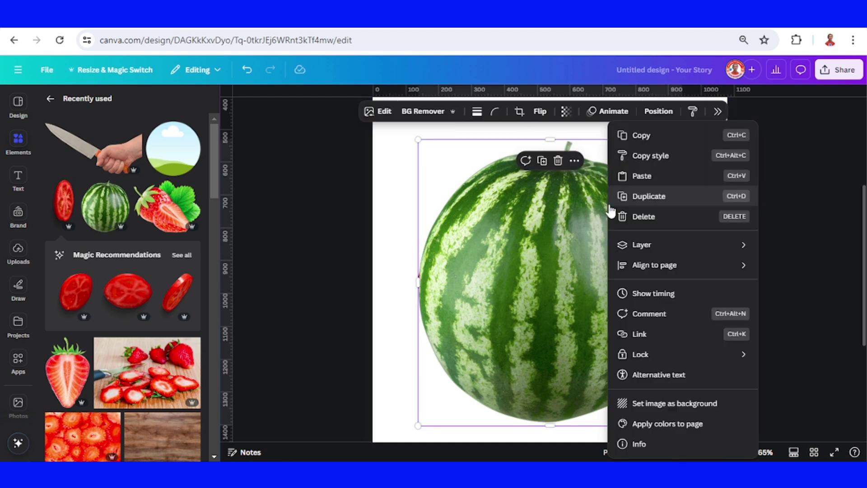
{"action": "mouse_move", "coordinate": [671, 251]}
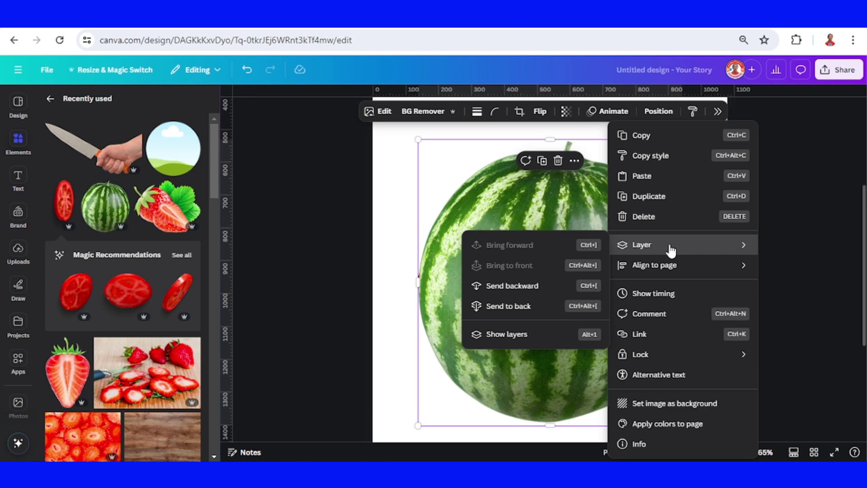
{"action": "left_click", "coordinate": [529, 305]}
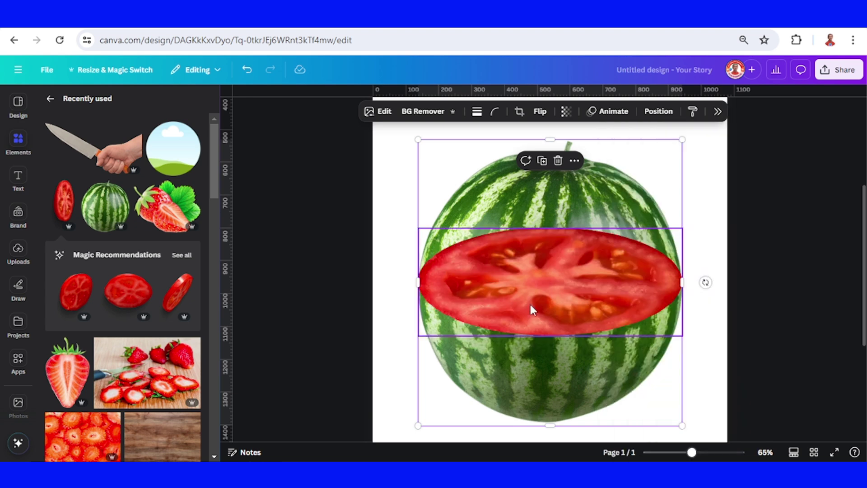
Duplicate the framed tomato slice and place the copy directly over the original.
{"action": "left_click", "coordinate": [583, 285]}
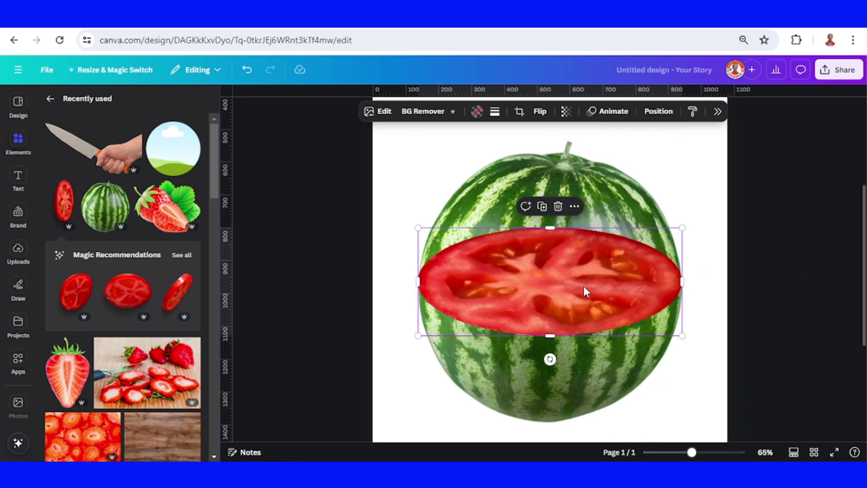
{"action": "left_click", "coordinate": [543, 208]}
{"action": "left_click_drag", "start_coordinate": [581, 281], "coordinate": [574, 280]}
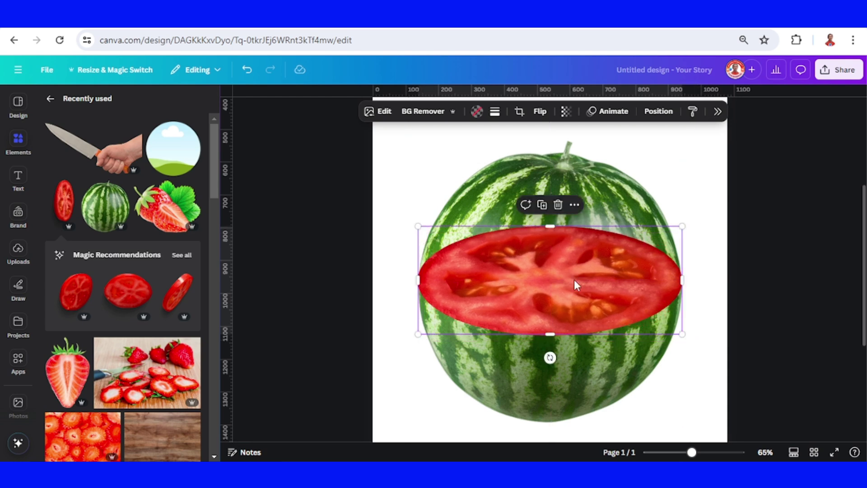
Fill the upper elliptical frame with a duplicate of the whole watermelon, its crop aligned with the watermelon behind it.
{"action": "left_click", "coordinate": [633, 159]}
{"action": "left_click", "coordinate": [544, 160]}
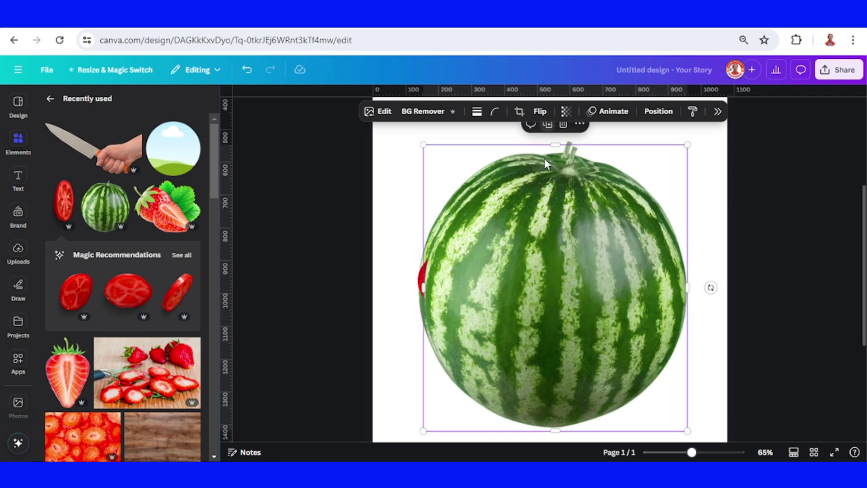
{"action": "left_click_drag", "start_coordinate": [633, 230], "coordinate": [606, 242]}
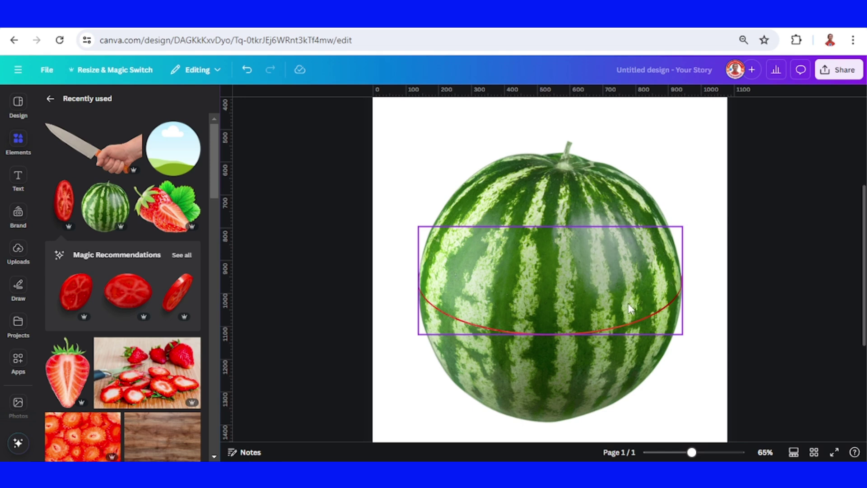
{"action": "double_click", "coordinate": [584, 271]}
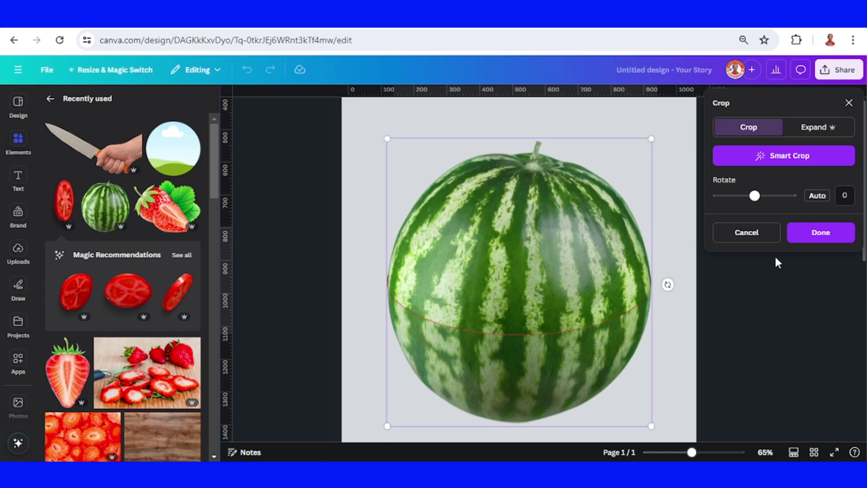
{"action": "left_click", "coordinate": [838, 239]}
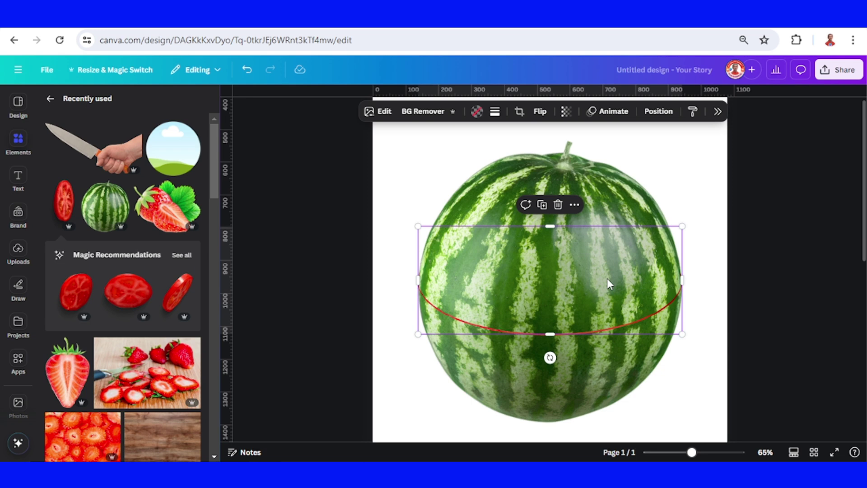
Nudge the watermelon-filled frame slightly downward to cover the edge of the tomato slice beneath it.
{"action": "left_click", "coordinate": [607, 279]}
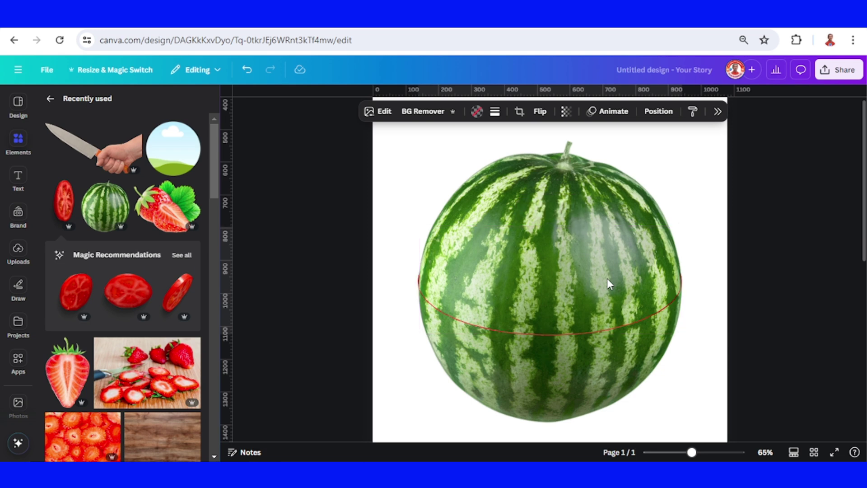
{"action": "left_click", "coordinate": [607, 278]}
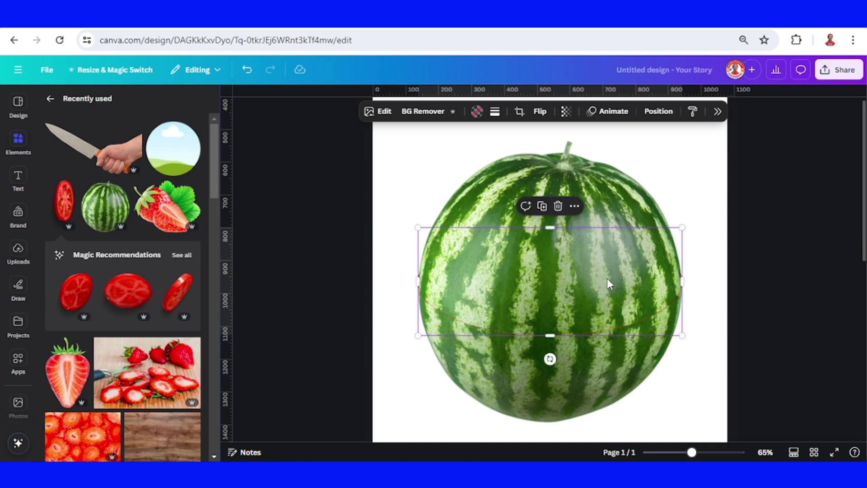
{"action": "left_click", "coordinate": [607, 278]}
Select the tomato slice in the layer list and shrink it to about 795 by 325 px within the watermelon's outline.
{"action": "scroll", "coordinate": [607, 278], "scroll_direction": "up", "scroll_amount": 5, "text": "ctrl"}
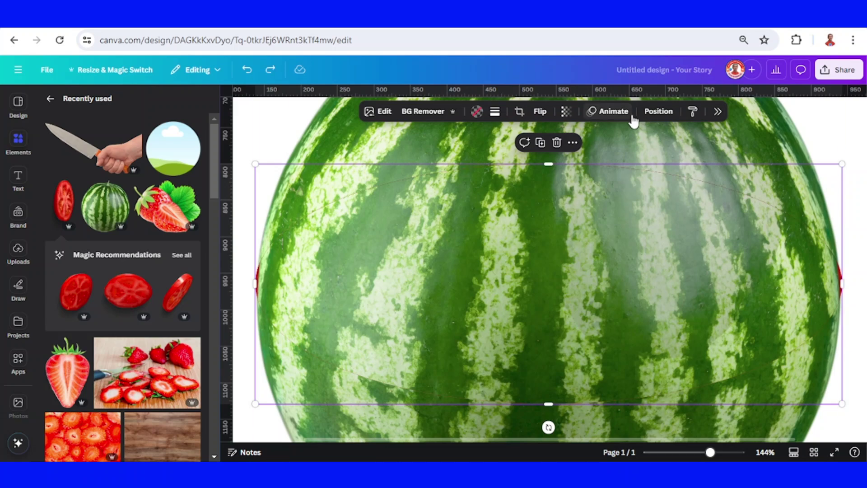
{"action": "left_click", "coordinate": [655, 111]}
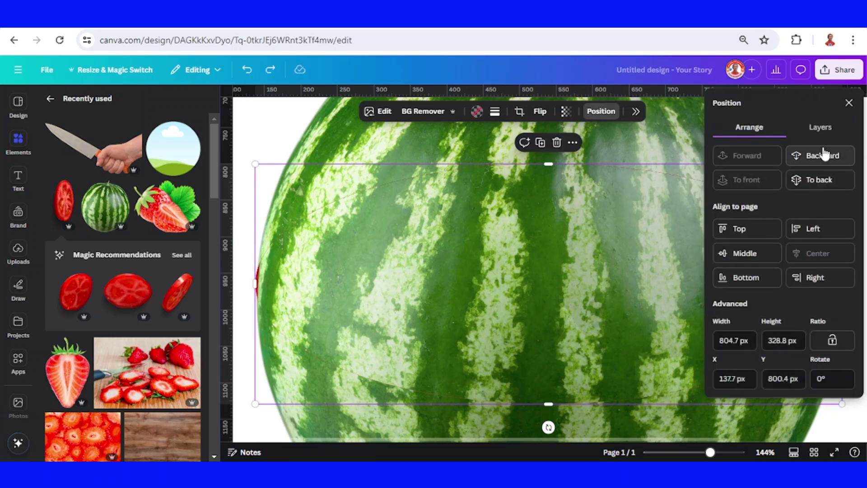
{"action": "left_click", "coordinate": [820, 128]}
{"action": "left_click", "coordinate": [820, 230]}
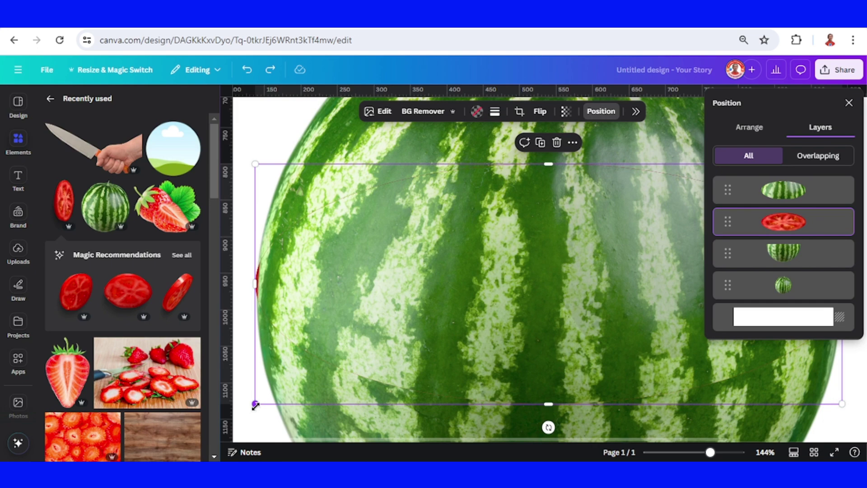
{"action": "left_click_drag", "start_coordinate": [256, 405], "coordinate": [258, 404]}
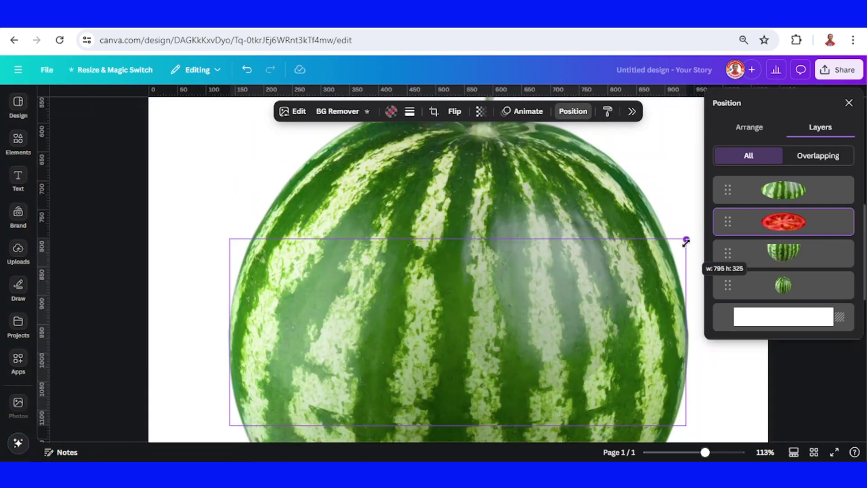
{"action": "left_click_drag", "start_coordinate": [686, 241], "coordinate": [686, 239]}
{"action": "left_click", "coordinate": [738, 381]}
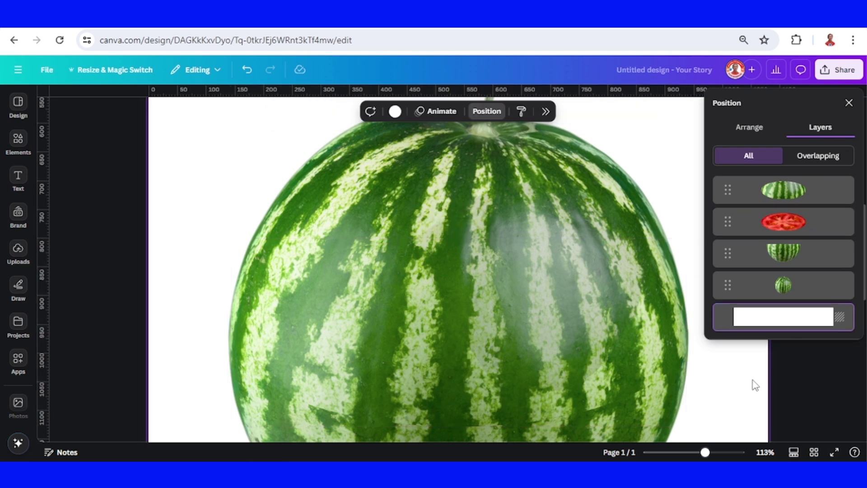
Bring the whole watermelon to the top of the layer order and crop it down to its upper half.
{"action": "left_click_drag", "start_coordinate": [705, 452], "coordinate": [691, 452]}
{"action": "left_click", "coordinate": [783, 285]}
{"action": "left_click", "coordinate": [783, 285]}
{"action": "left_click_drag", "start_coordinate": [784, 289], "coordinate": [782, 189]}
{"action": "scroll", "coordinate": [586, 306], "scroll_direction": "down", "scroll_amount": 3}
{"action": "left_click_drag", "start_coordinate": [459, 329], "coordinate": [504, 193]}
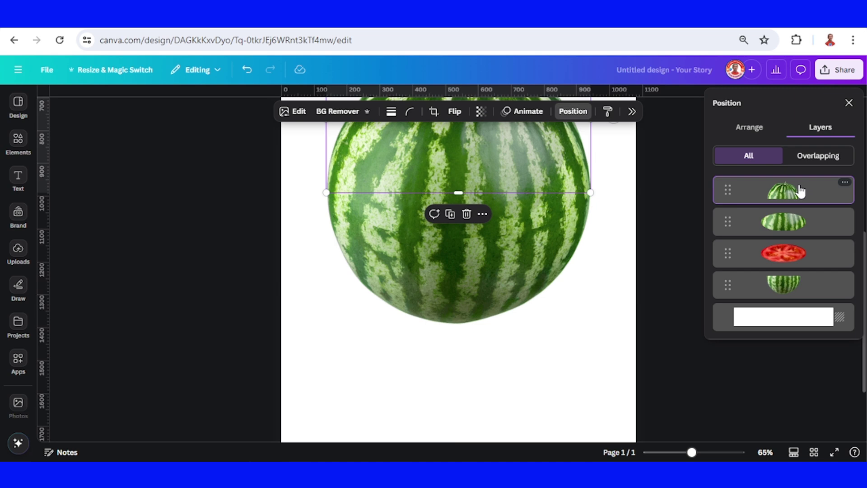
Group the two upper watermelon pieces together, and group the tomato slice with the lower watermelon half.
{"action": "left_click", "coordinate": [794, 221], "text": "shift"}
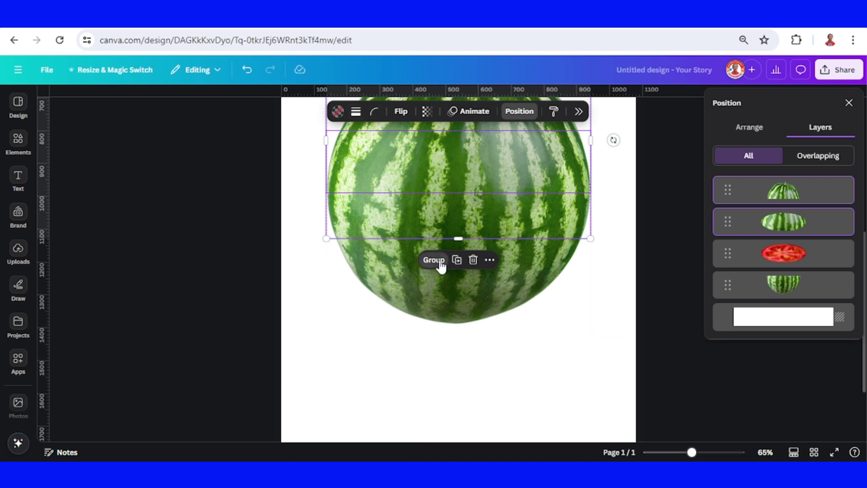
{"action": "left_click", "coordinate": [440, 261]}
{"action": "left_click", "coordinate": [801, 249]}
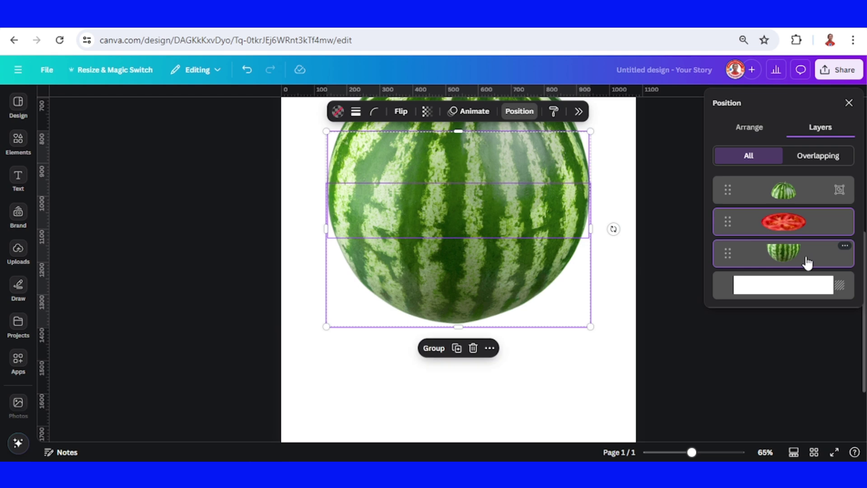
{"action": "left_click", "coordinate": [434, 352]}
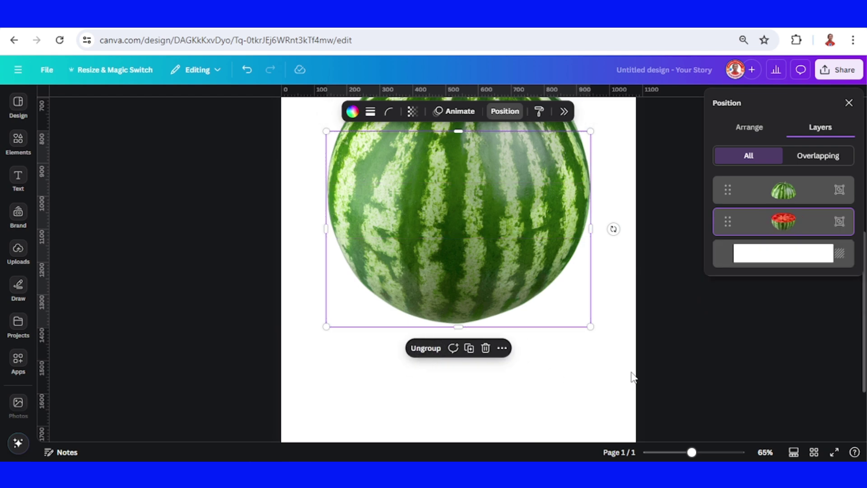
{"action": "left_click_drag", "start_coordinate": [691, 452], "coordinate": [675, 452]}
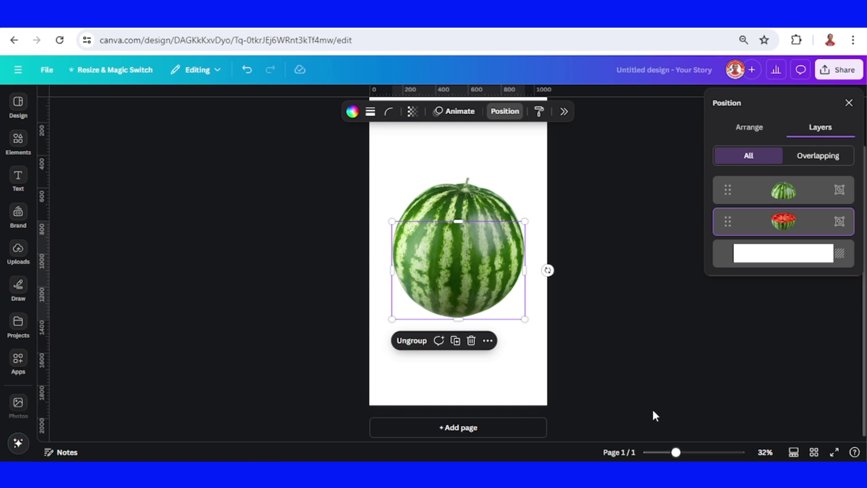
{"action": "left_click", "coordinate": [628, 368]}
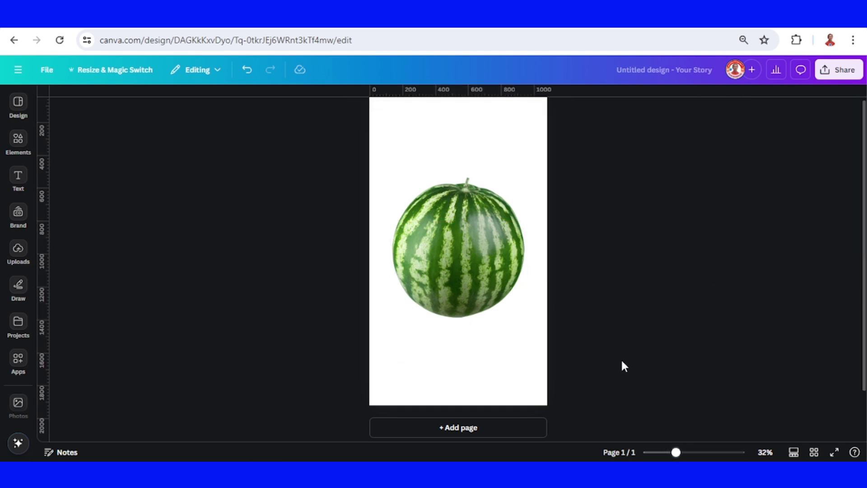
Show the page timeline with durations and set the page's timing to 2.0 s.
{"action": "left_click", "coordinate": [796, 455]}
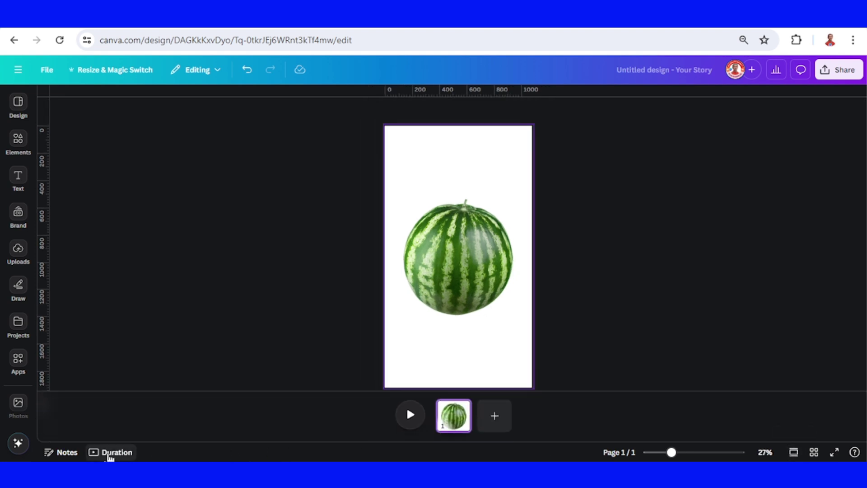
{"action": "left_click", "coordinate": [110, 453]}
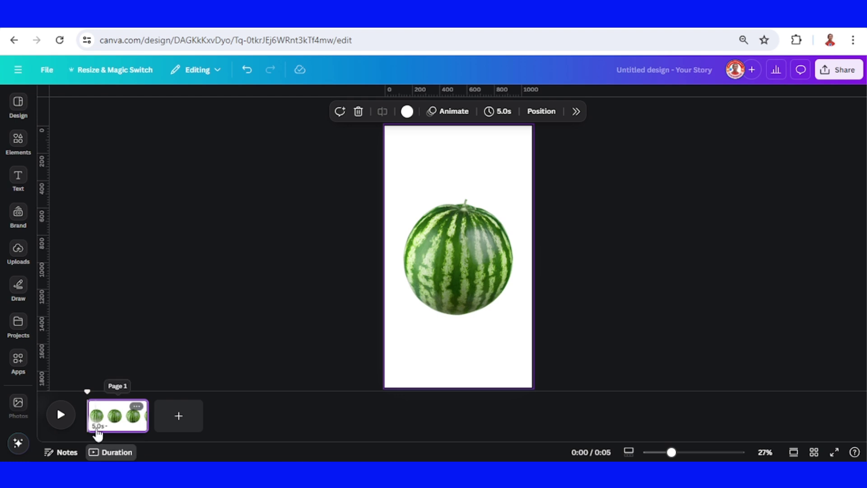
{"action": "left_click", "coordinate": [97, 429]}
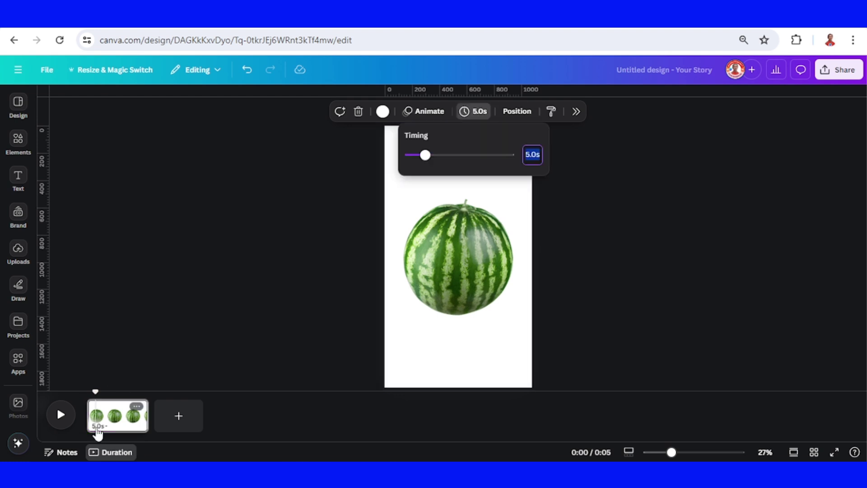
{"action": "type", "text": "2"}
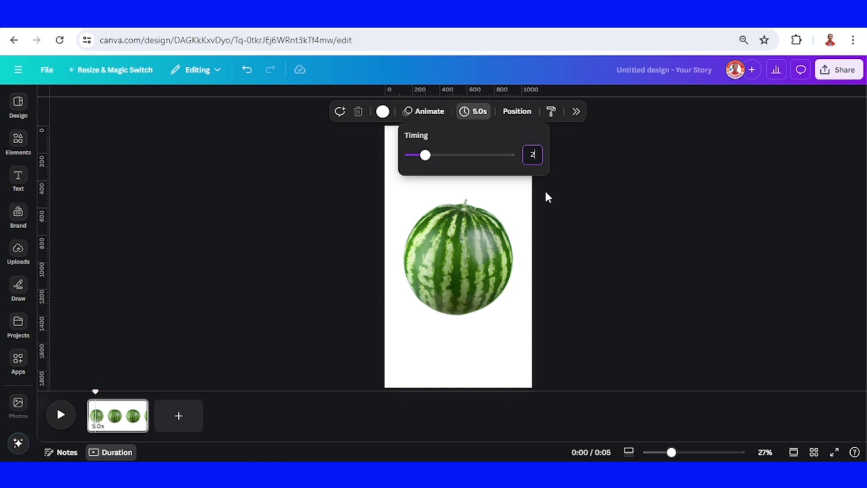
{"action": "key", "text": "Return"}
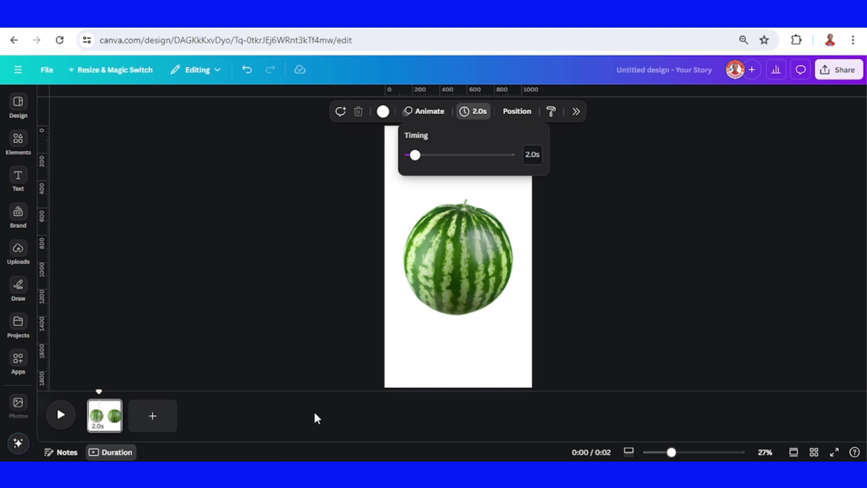
Duplicate the watermelon page and return to the first page.
{"action": "right_click", "coordinate": [104, 413]}
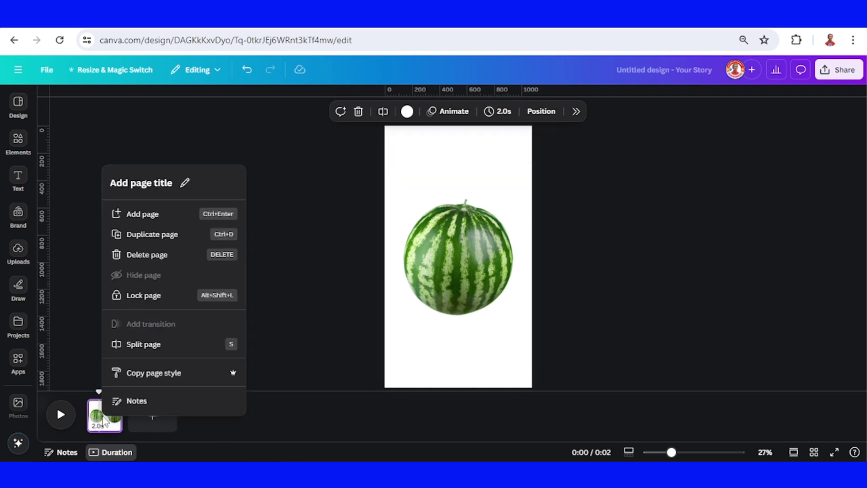
{"action": "left_click", "coordinate": [170, 234]}
{"action": "left_click", "coordinate": [103, 417]}
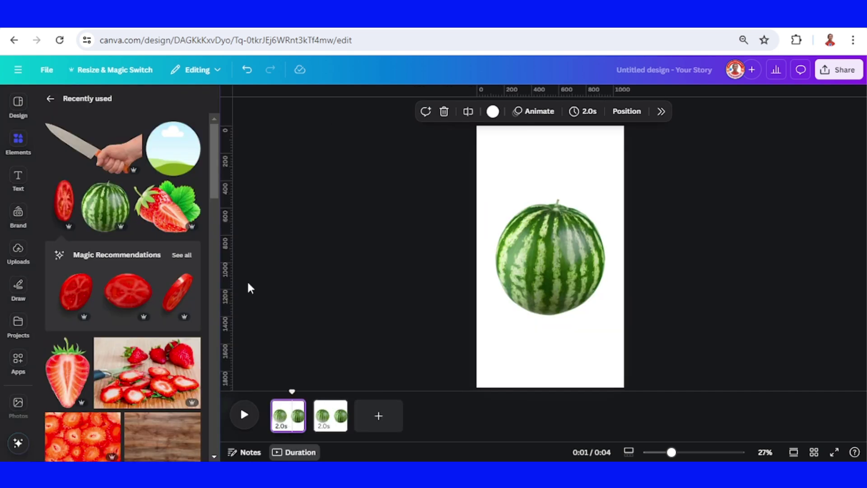
Add the Hand with Big Knife graphic to the first page, enlarge it and move it to the upper right of the watermelon.
{"action": "left_click", "coordinate": [134, 131]}
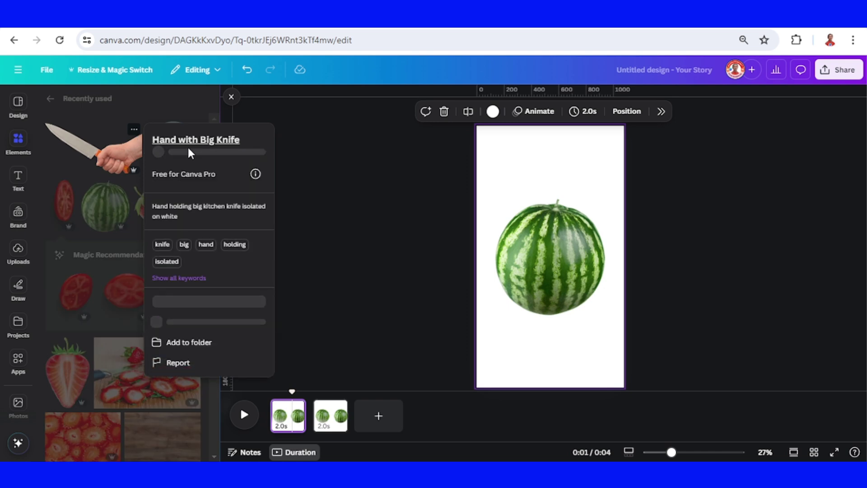
{"action": "left_click", "coordinate": [112, 161]}
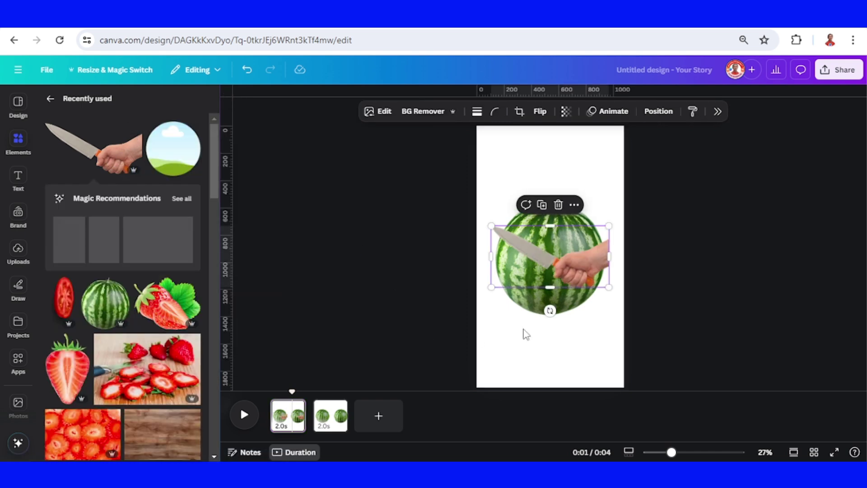
{"action": "left_click_drag", "start_coordinate": [616, 296], "coordinate": [684, 360]}
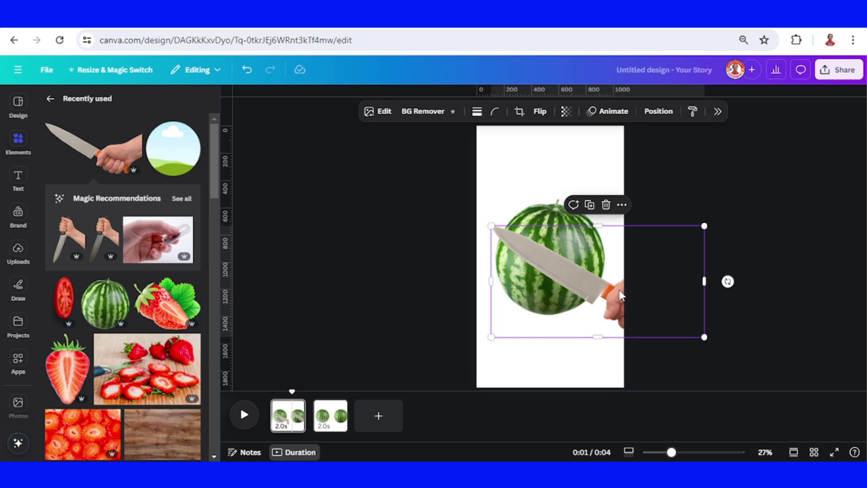
{"action": "left_click_drag", "start_coordinate": [623, 293], "coordinate": [679, 234]}
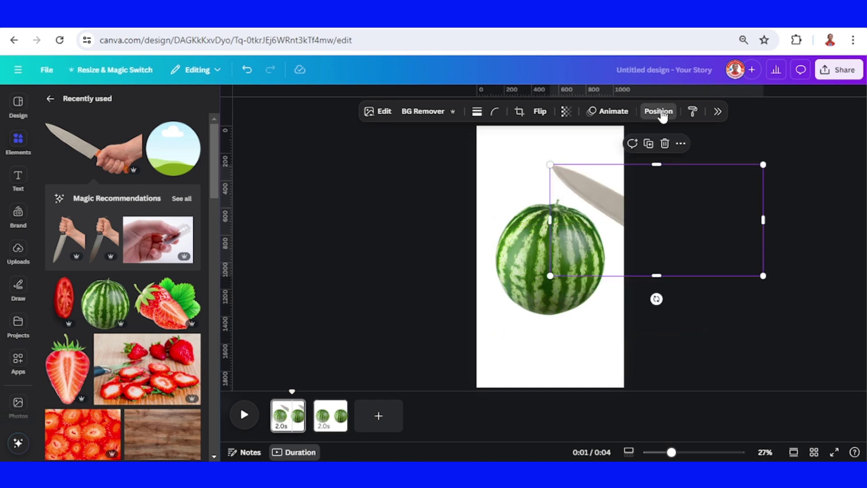
Layer the knife between the two watermelon groups, then move it almost off the page's upper right corner and copy it.
{"action": "left_click", "coordinate": [659, 112]}
{"action": "left_click_drag", "start_coordinate": [799, 190], "coordinate": [806, 236]}
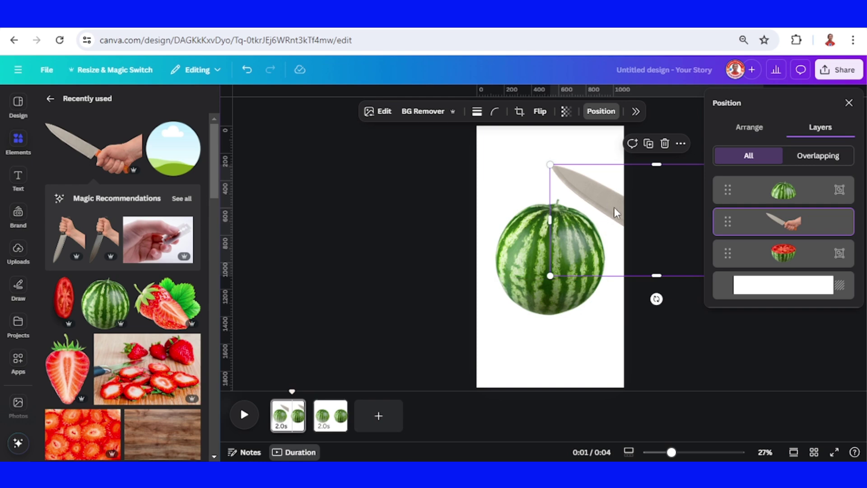
{"action": "left_click_drag", "start_coordinate": [613, 207], "coordinate": [634, 135]}
{"action": "right_click", "coordinate": [607, 156]}
{"action": "left_click", "coordinate": [640, 138]}
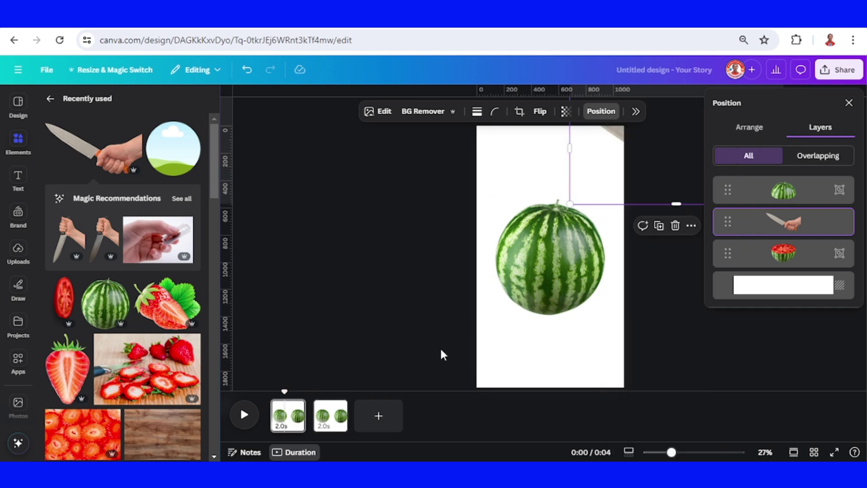
Paste the knife onto the second page, mostly below its lower edge, and layer it between the two watermelon groups.
{"action": "left_click", "coordinate": [332, 428]}
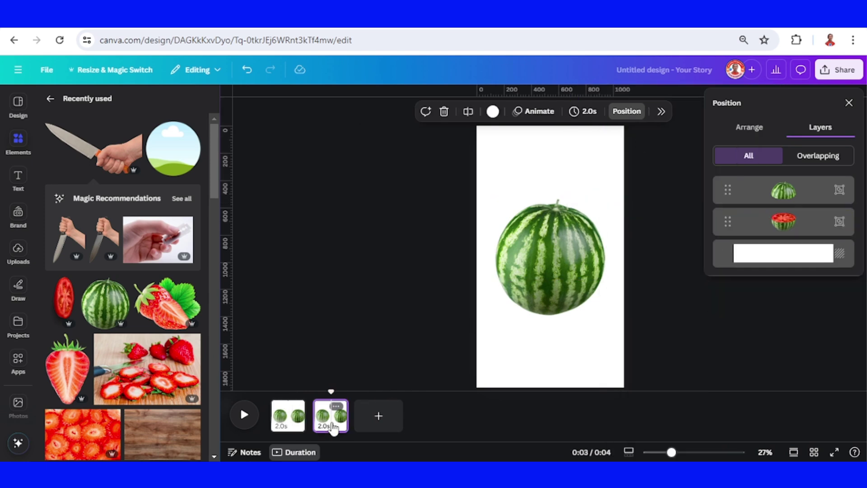
{"action": "right_click", "coordinate": [596, 167]}
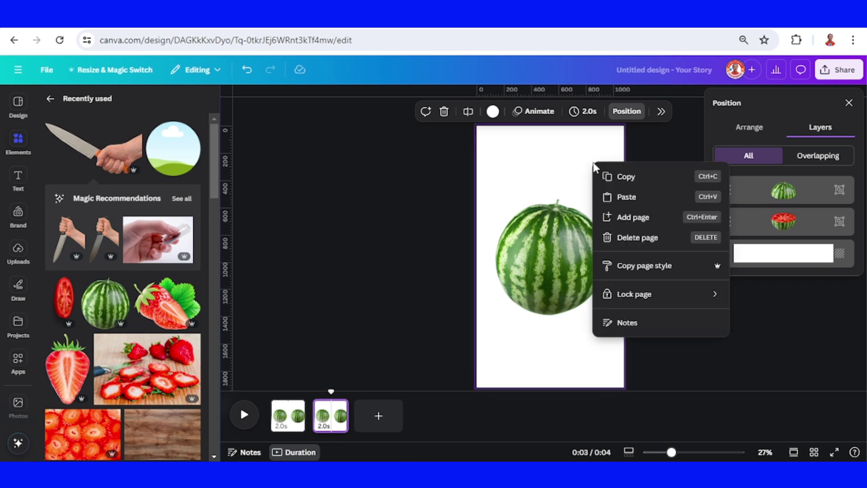
{"action": "left_click", "coordinate": [643, 198]}
{"action": "left_click_drag", "start_coordinate": [615, 158], "coordinate": [468, 381]}
{"action": "left_click", "coordinate": [635, 151]}
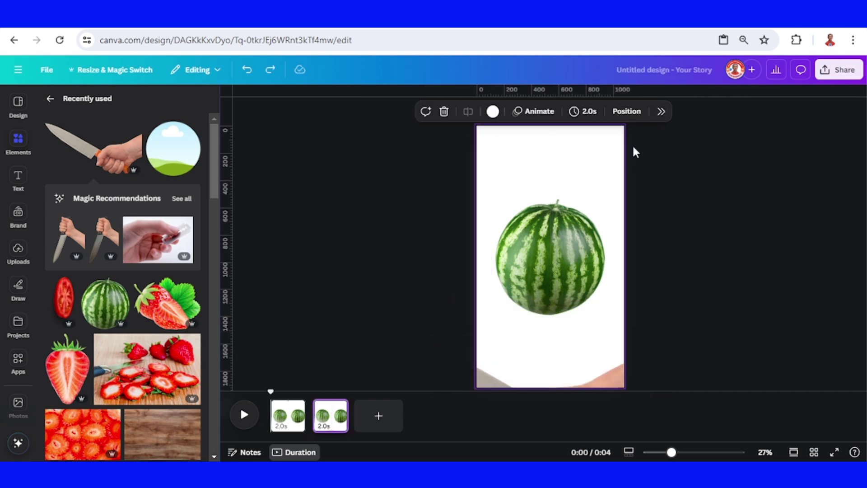
{"action": "left_click", "coordinate": [627, 112]}
{"action": "left_click_drag", "start_coordinate": [811, 199], "coordinate": [811, 234]}
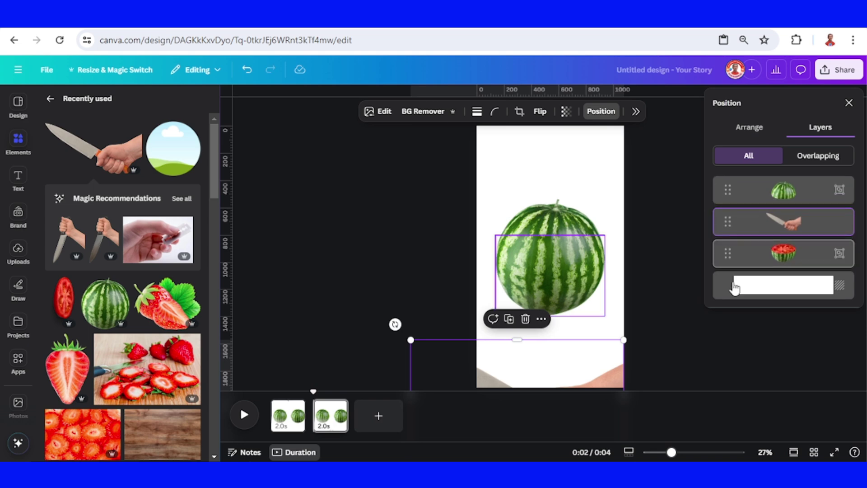
Add a Match & Move transition between the first and second pages.
{"action": "mouse_move", "coordinate": [311, 430]}
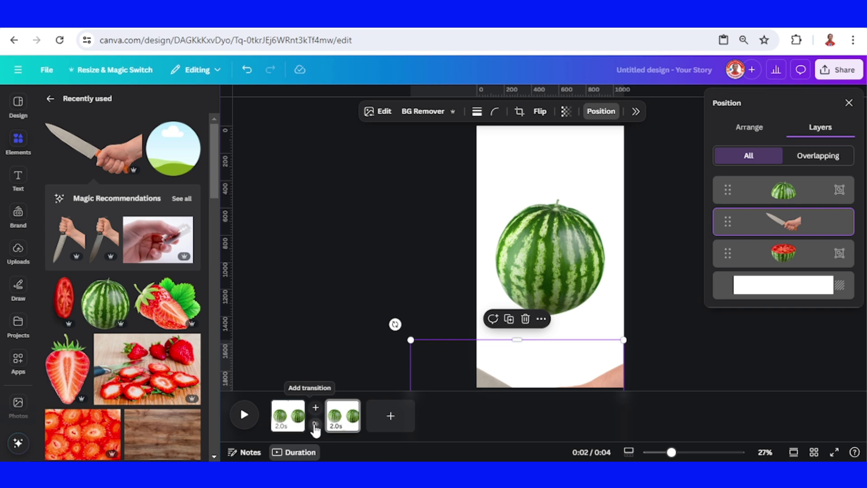
{"action": "left_click", "coordinate": [315, 427]}
{"action": "left_click", "coordinate": [741, 277]}
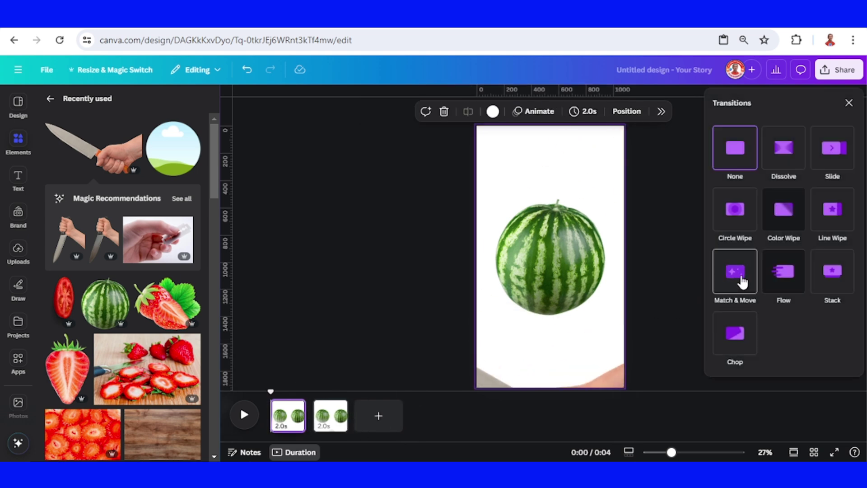
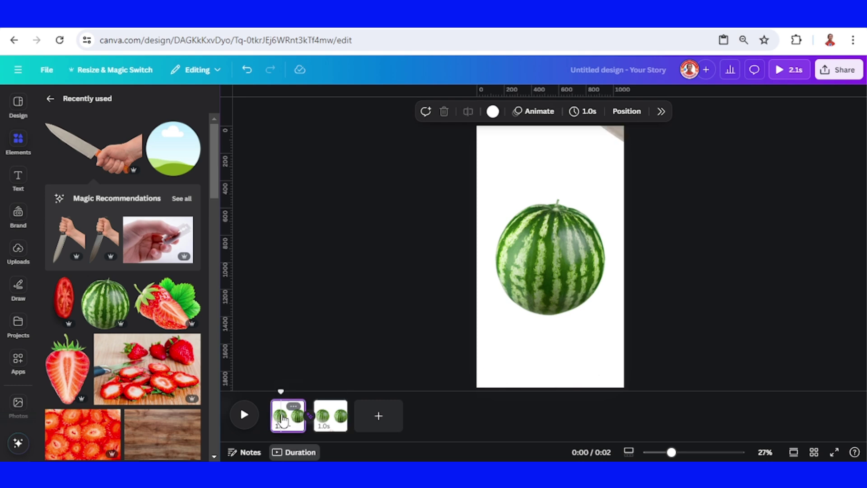
Add a default heading to the first page and place it above the watermelon.
{"action": "left_click", "coordinate": [18, 183]}
{"action": "left_click", "coordinate": [101, 230]}
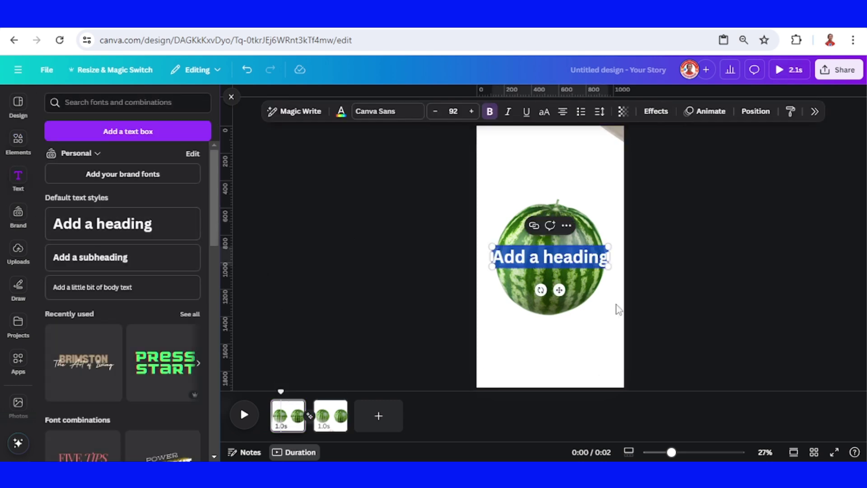
{"action": "left_click_drag", "start_coordinate": [559, 290], "coordinate": [562, 219]}
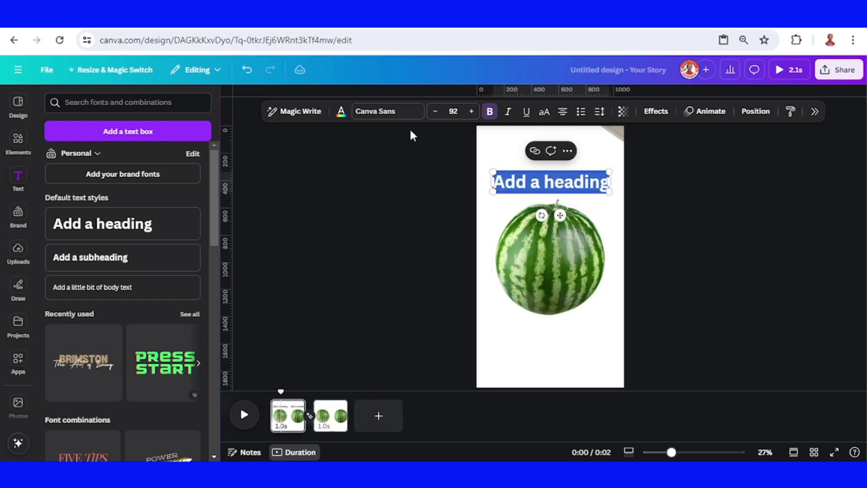
Change the heading's font to Luckiest Guy.
{"action": "left_click", "coordinate": [383, 112]}
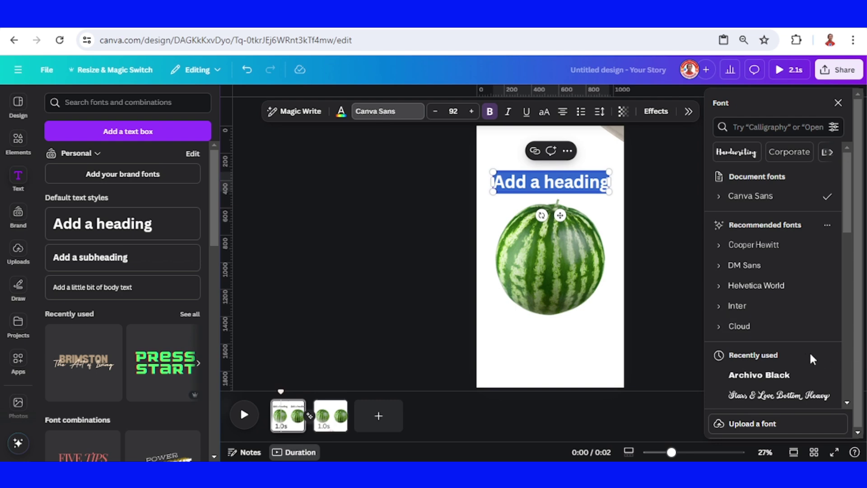
{"action": "left_click", "coordinate": [755, 127]}
{"action": "type", "text": "LUCKI"}
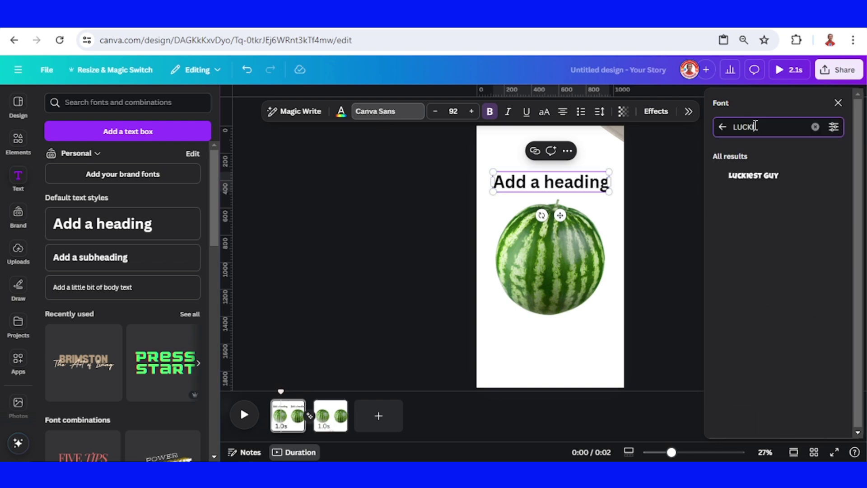
{"action": "left_click", "coordinate": [765, 185]}
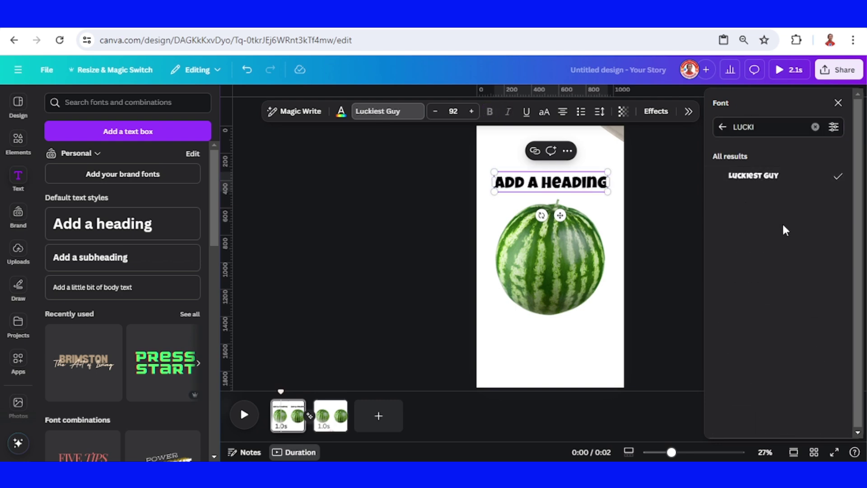
{"action": "left_click", "coordinate": [614, 201]}
Color the heading bright red, using a color sampled from the tomato photo.
{"action": "left_click", "coordinate": [541, 188]}
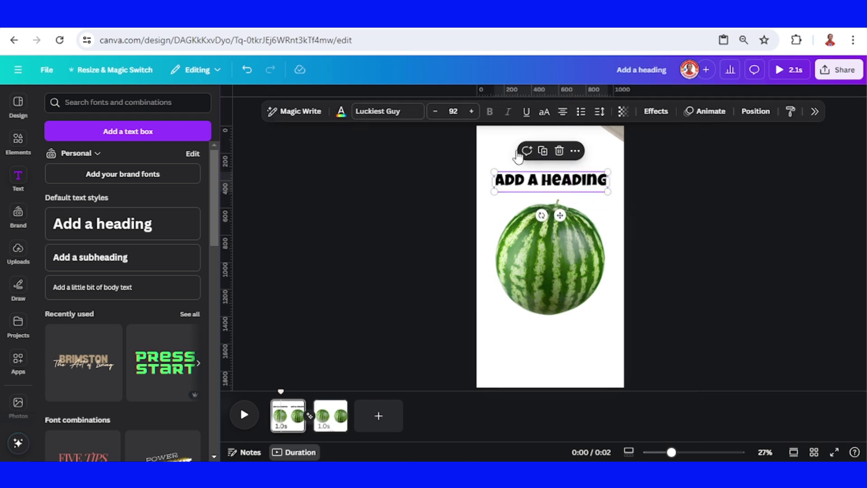
{"action": "left_click", "coordinate": [341, 112]}
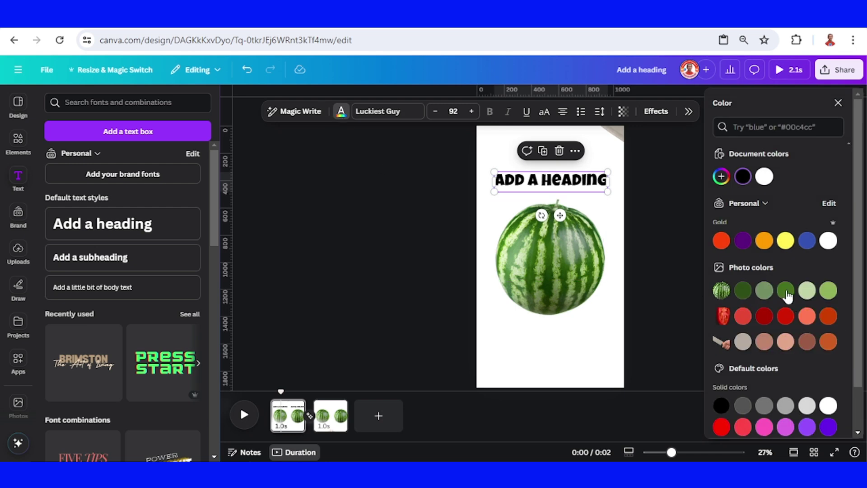
{"action": "left_click", "coordinate": [764, 317]}
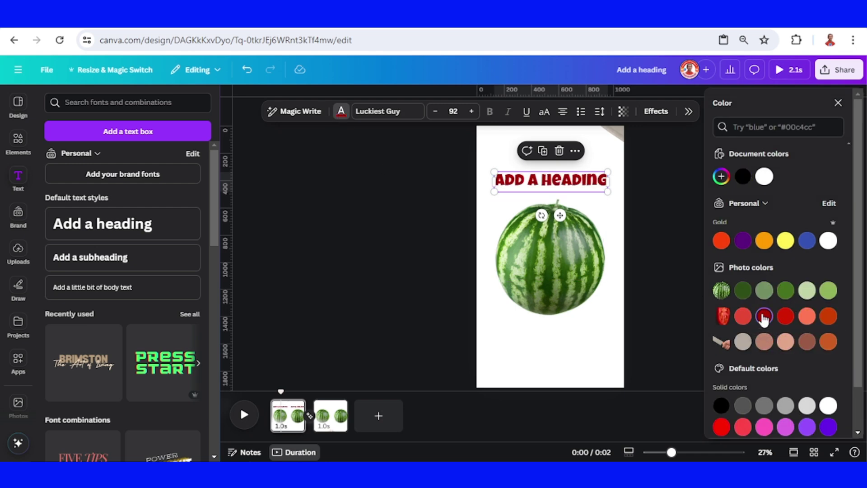
{"action": "left_click", "coordinate": [786, 318]}
Replace the heading text above the watermelon with "What fruit is it" and tighten its line spacing.
{"action": "double_click", "coordinate": [574, 180]}
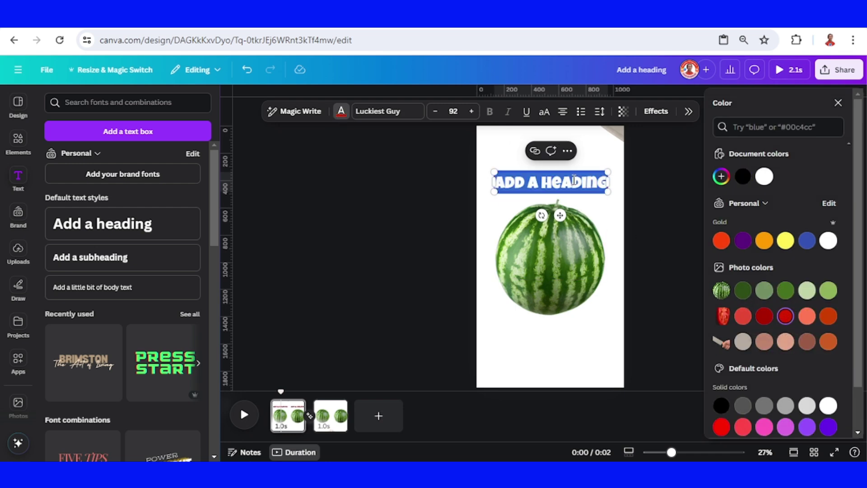
{"action": "type", "text": "What fruit is it"}
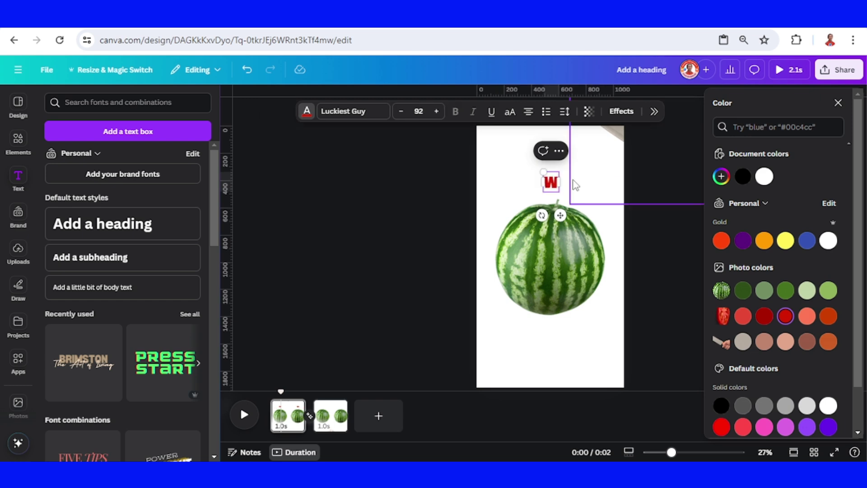
{"action": "left_click", "coordinate": [600, 112]}
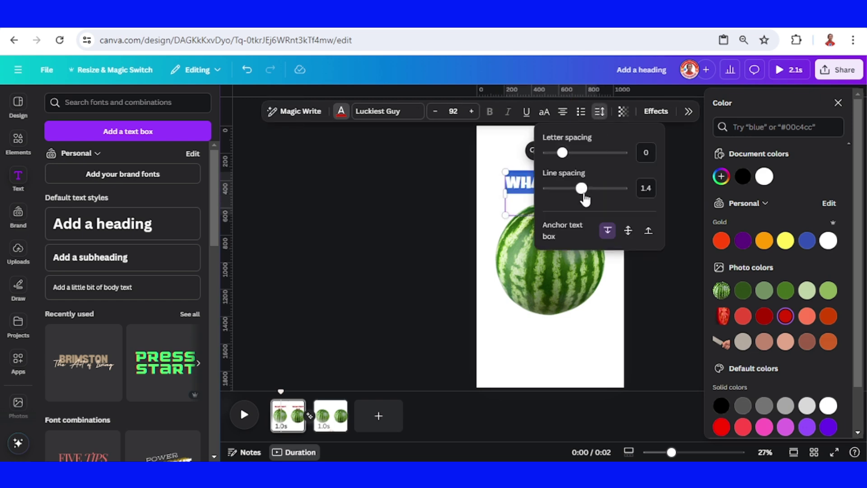
{"action": "left_click_drag", "start_coordinate": [582, 189], "coordinate": [563, 328]}
{"action": "key", "text": "Escape"}
{"action": "left_click", "coordinate": [601, 113]}
{"action": "left_click", "coordinate": [578, 264]}
Duplicate the heading below the watermelon and change the copy's text to "COMMENT IN 3 SECONDS".
{"action": "left_click", "coordinate": [542, 152]}
{"action": "double_click", "coordinate": [564, 328]}
{"action": "type", "text": "COMME"}
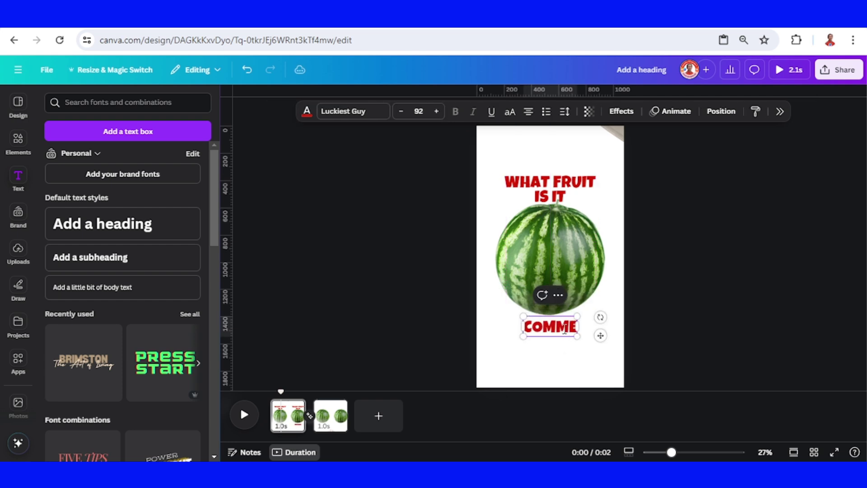
{"action": "type", "text": "NT I"}
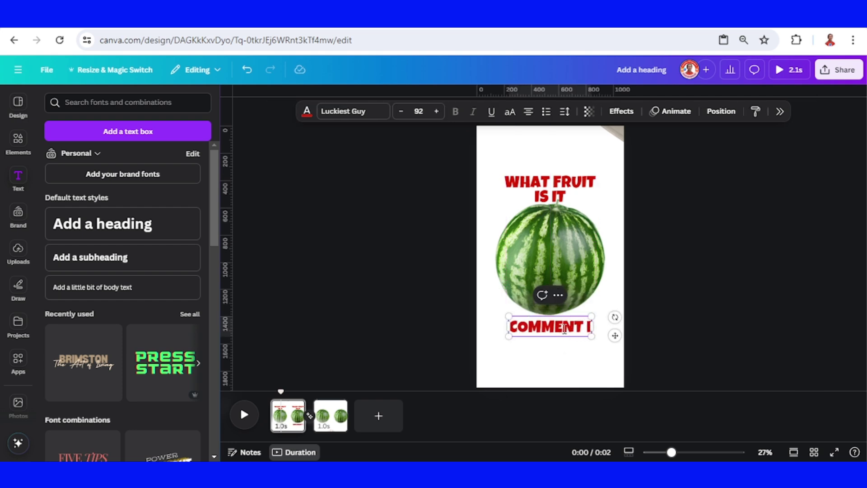
{"action": "type", "text": "N 3 SECONDS"}
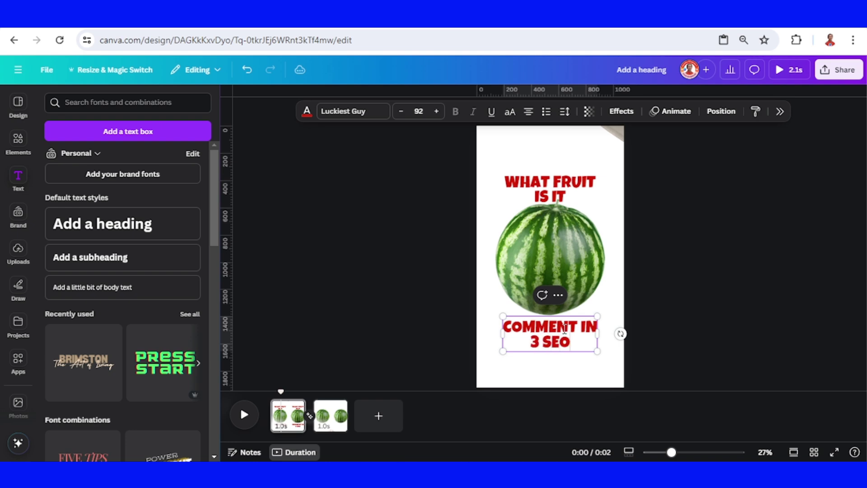
{"action": "key", "text": "Escape"}
{"action": "key", "text": "Escape"}
Copy both red text boxes from the first page and paste them onto the second page.
{"action": "left_click", "coordinate": [576, 339]}
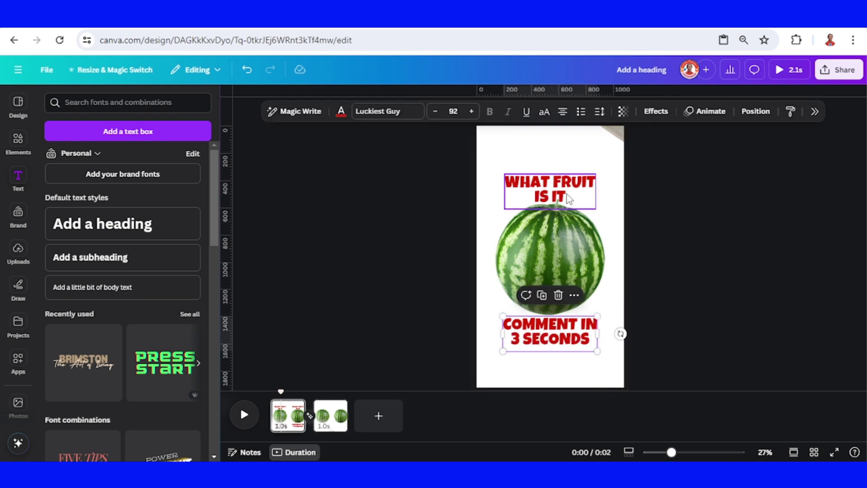
{"action": "left_click", "coordinate": [564, 195], "text": "shift"}
{"action": "right_click", "coordinate": [563, 194]}
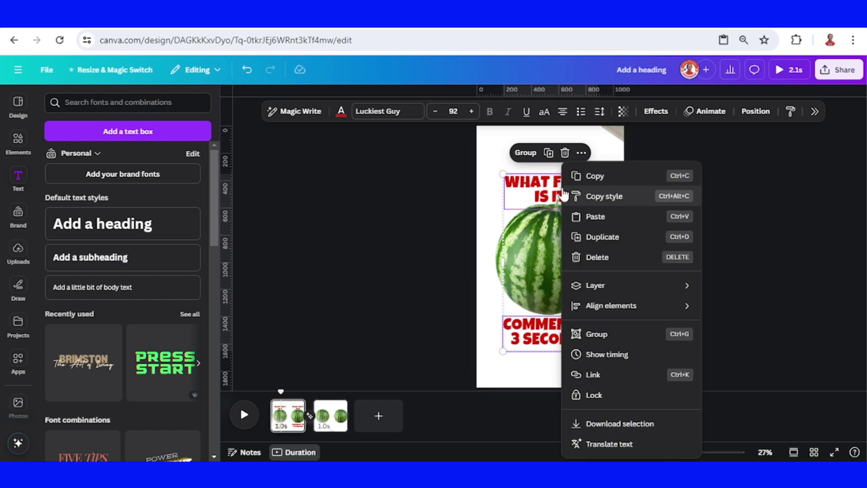
{"action": "left_click", "coordinate": [590, 176]}
{"action": "left_click", "coordinate": [330, 426]}
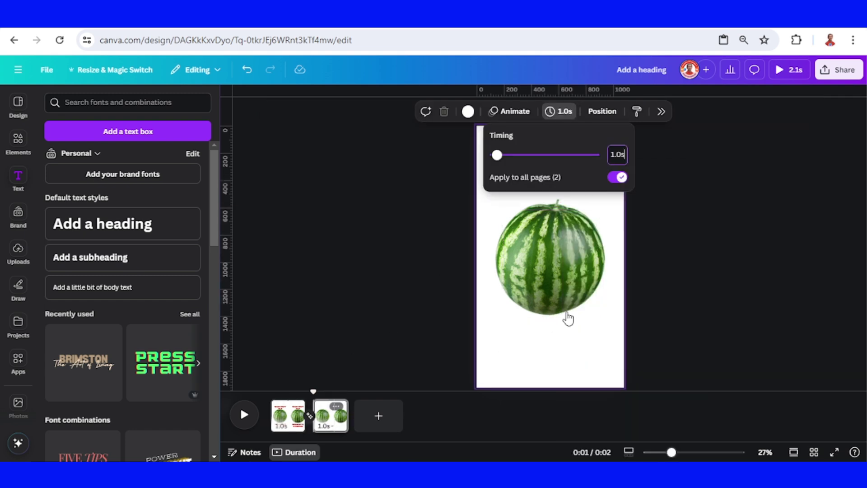
{"action": "right_click", "coordinate": [579, 333]}
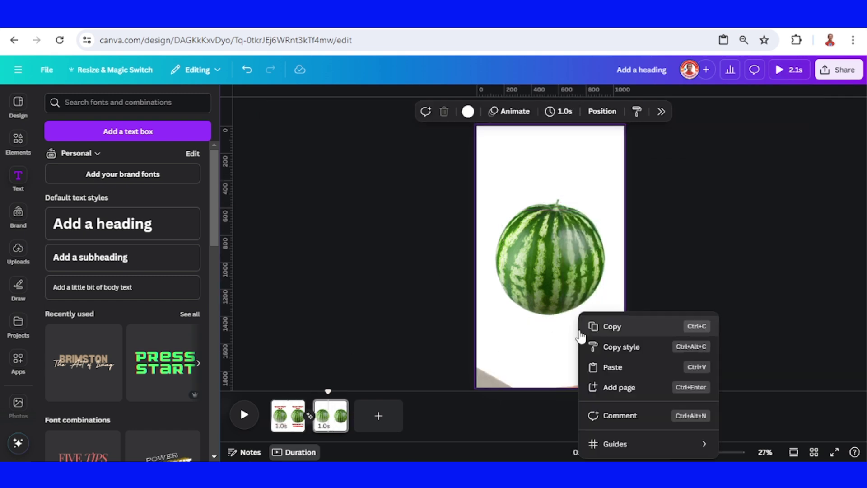
{"action": "left_click", "coordinate": [627, 368]}
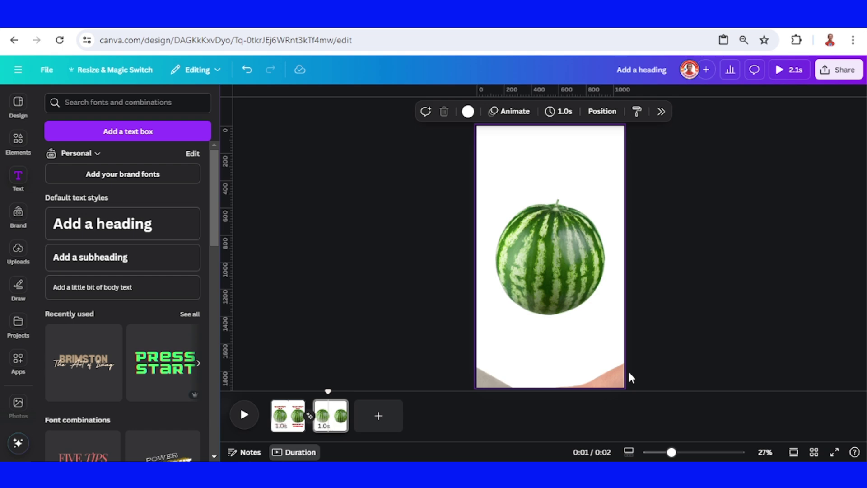
Make three duplicates of the second page, bringing the design to five pages.
{"action": "right_click", "coordinate": [333, 424]}
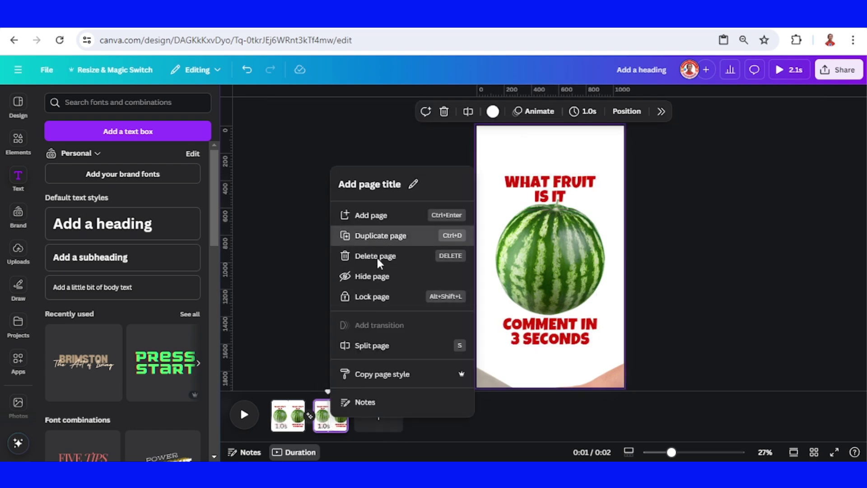
{"action": "left_click", "coordinate": [380, 239]}
{"action": "right_click", "coordinate": [373, 416]}
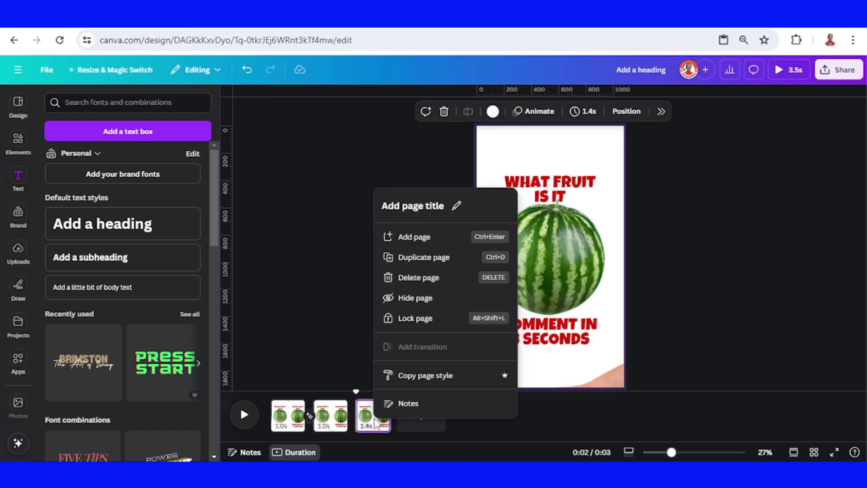
{"action": "left_click", "coordinate": [416, 261]}
{"action": "right_click", "coordinate": [415, 414]}
{"action": "left_click", "coordinate": [466, 251]}
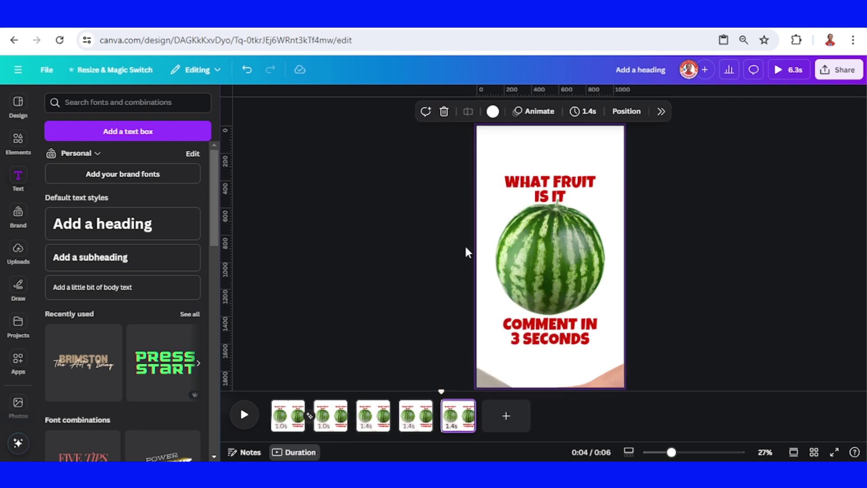
Add a default heading to the third page and change its font to Anton.
{"action": "left_click", "coordinate": [378, 423]}
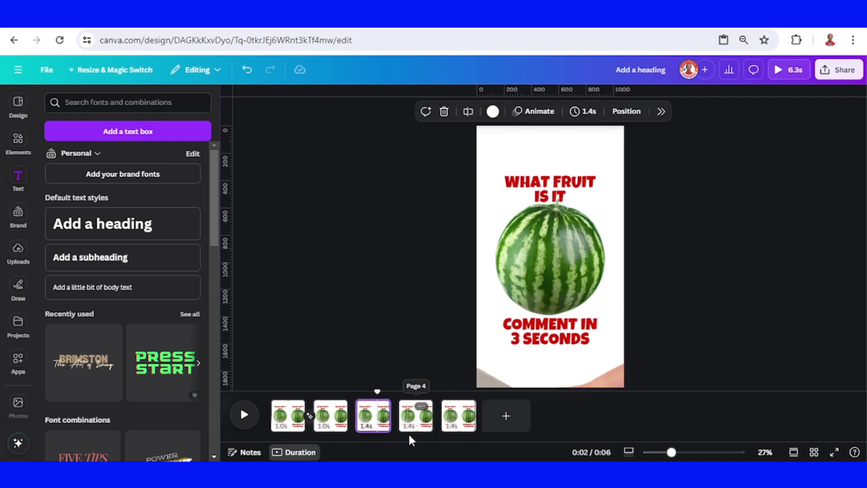
{"action": "left_click", "coordinate": [101, 226]}
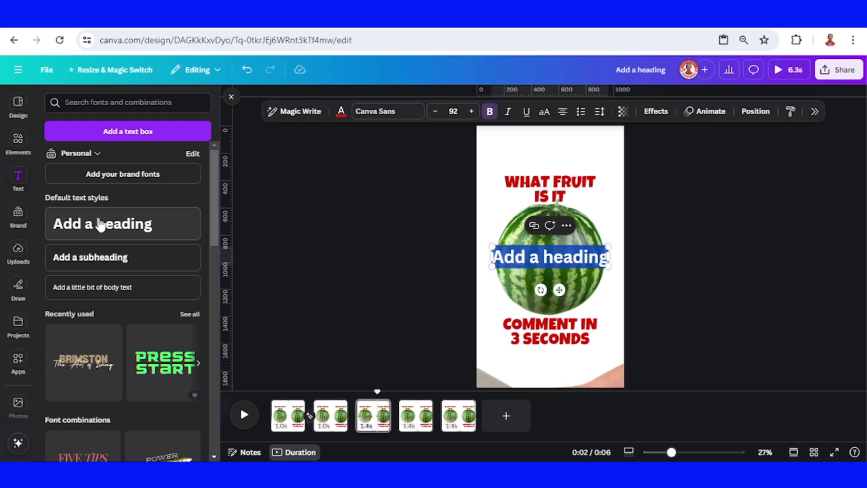
{"action": "left_click", "coordinate": [385, 113]}
{"action": "key", "text": "ctrl+a"}
{"action": "type", "text": "ANTON"}
{"action": "left_click", "coordinate": [747, 183]}
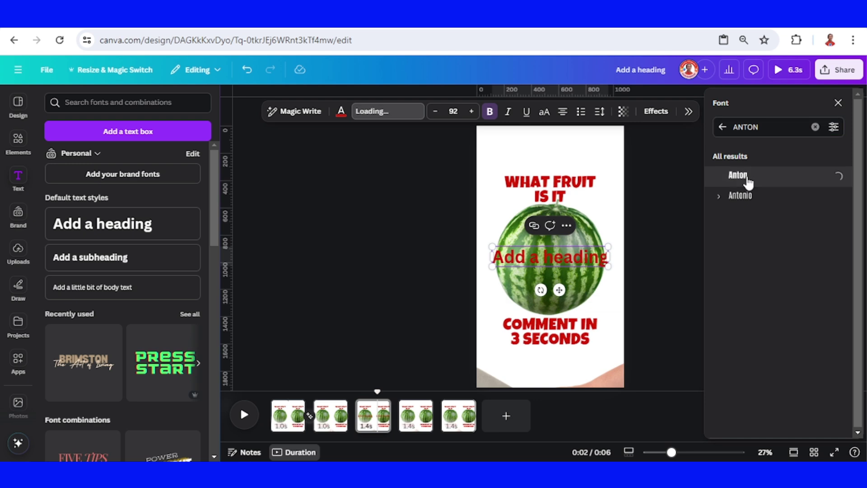
Change the new heading to "3", enlarge it to about font size 455, and center it over the watermelon.
{"action": "double_click", "coordinate": [550, 255]}
{"action": "key", "text": "BackSpace"}
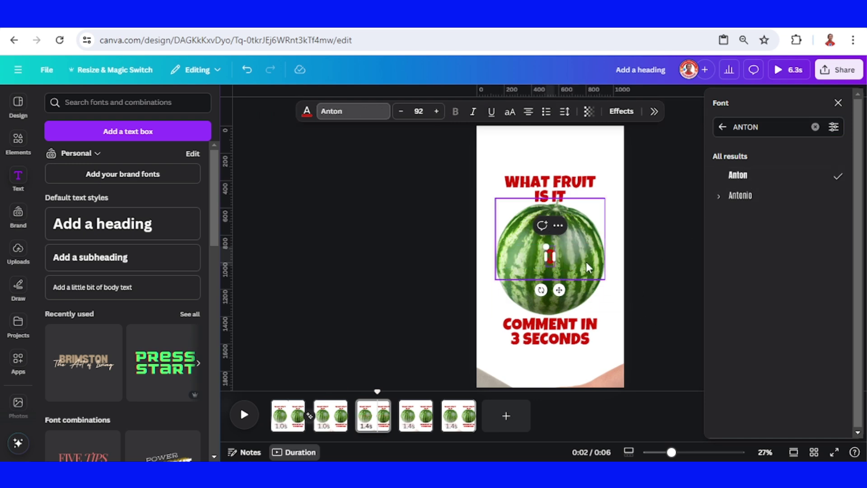
{"action": "type", "text": "3"}
{"action": "left_click_drag", "start_coordinate": [545, 246], "coordinate": [470, 186]}
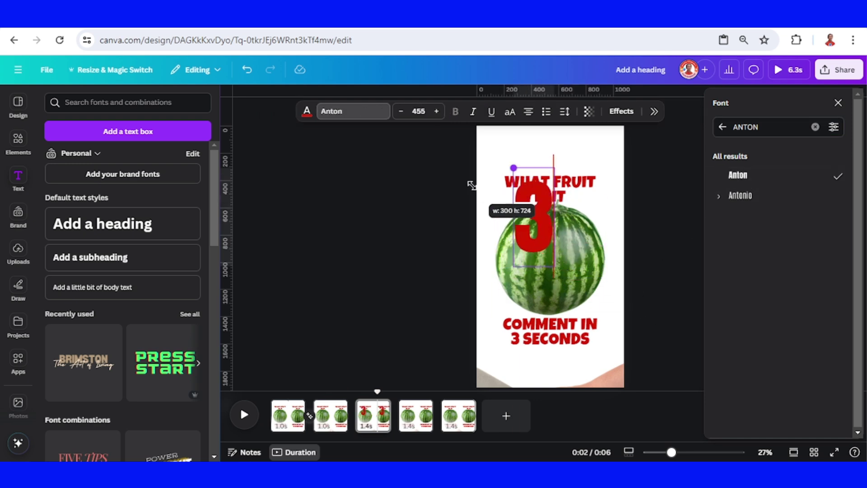
{"action": "left_click", "coordinate": [612, 236]}
{"action": "left_click_drag", "start_coordinate": [537, 230], "coordinate": [555, 274]}
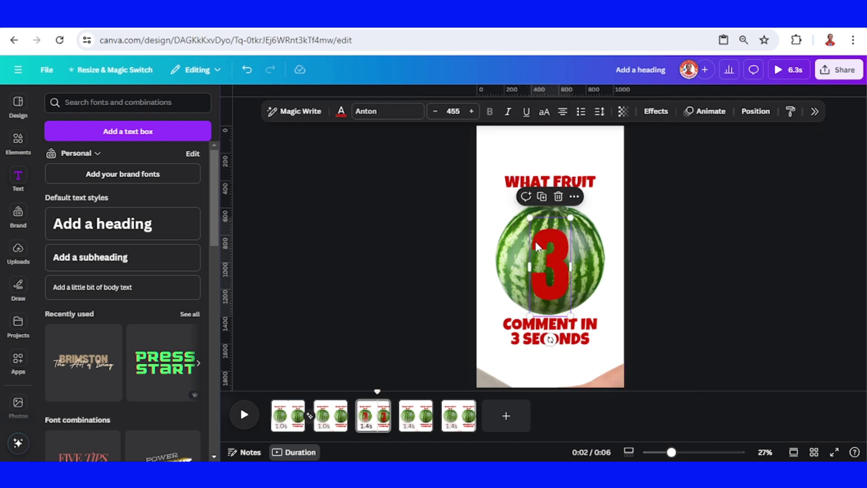
Color the large "3" yellow, using a default solid color.
{"action": "left_click", "coordinate": [341, 111]}
{"action": "scroll", "coordinate": [817, 368], "scroll_direction": "down", "scroll_amount": 1}
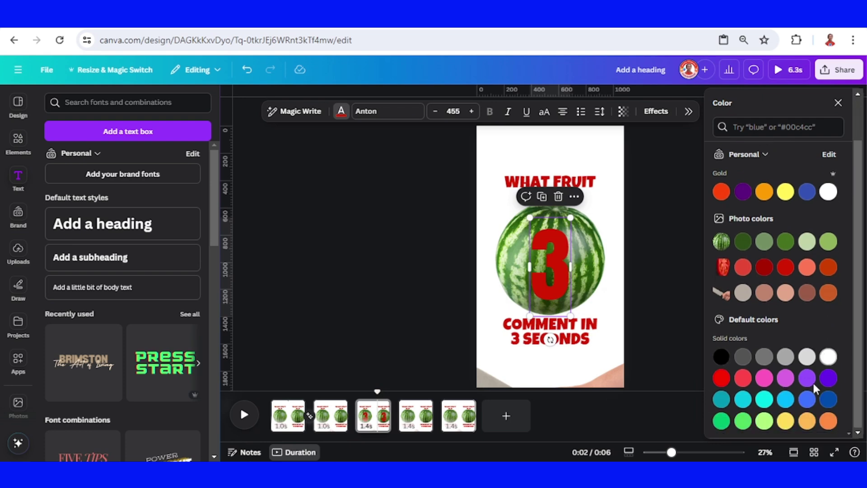
{"action": "left_click", "coordinate": [785, 422]}
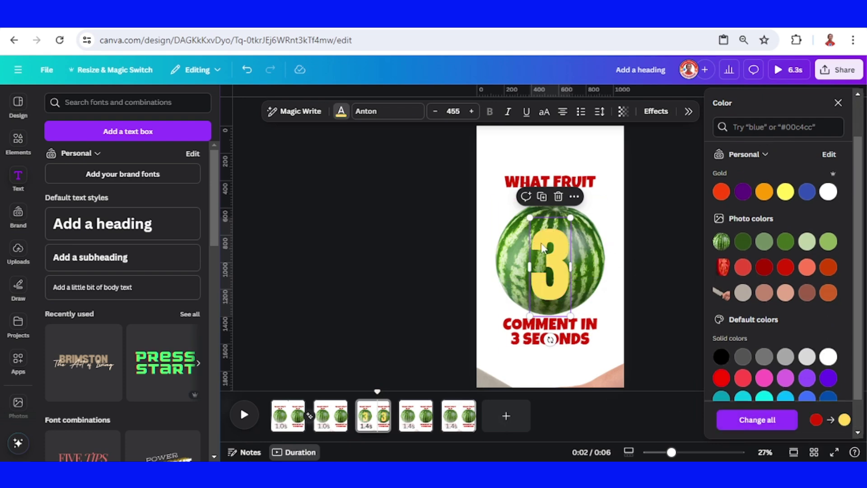
Copy the yellow "3" from the third page and paste it onto the fourth and fifth pages.
{"action": "right_click", "coordinate": [555, 248]}
{"action": "left_click", "coordinate": [587, 178]}
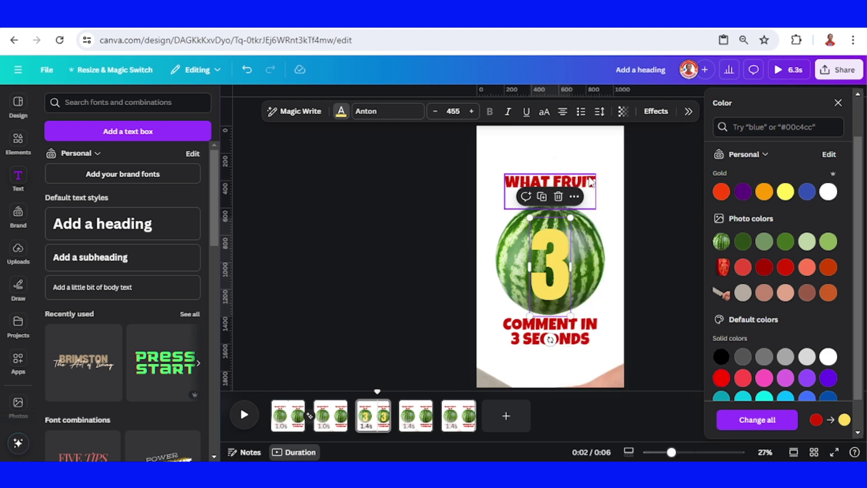
{"action": "scroll", "coordinate": [555, 265], "scroll_direction": "down", "scroll_amount": 1}
{"action": "right_click", "coordinate": [554, 265]}
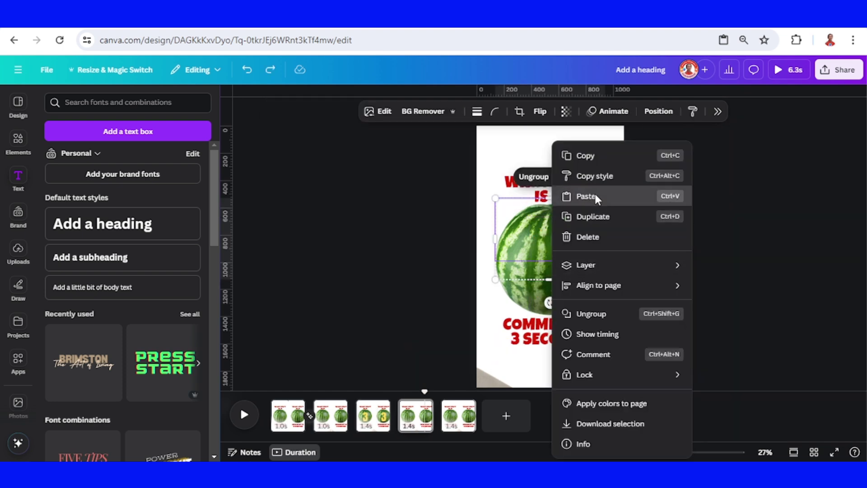
{"action": "left_click", "coordinate": [594, 194]}
{"action": "left_click", "coordinate": [567, 258]}
{"action": "right_click", "coordinate": [567, 258]}
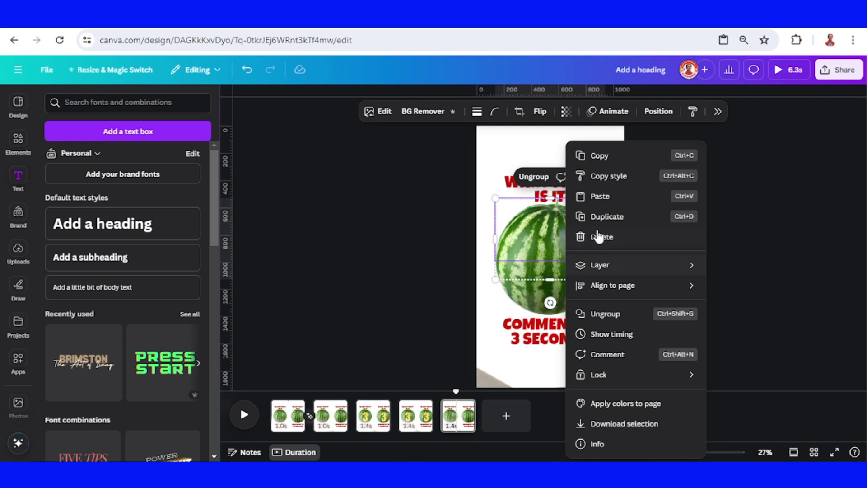
{"action": "left_click", "coordinate": [606, 196]}
Change the fourth page's countdown number to "2" and color it Peach #ffbd59.
{"action": "left_click", "coordinate": [415, 413]}
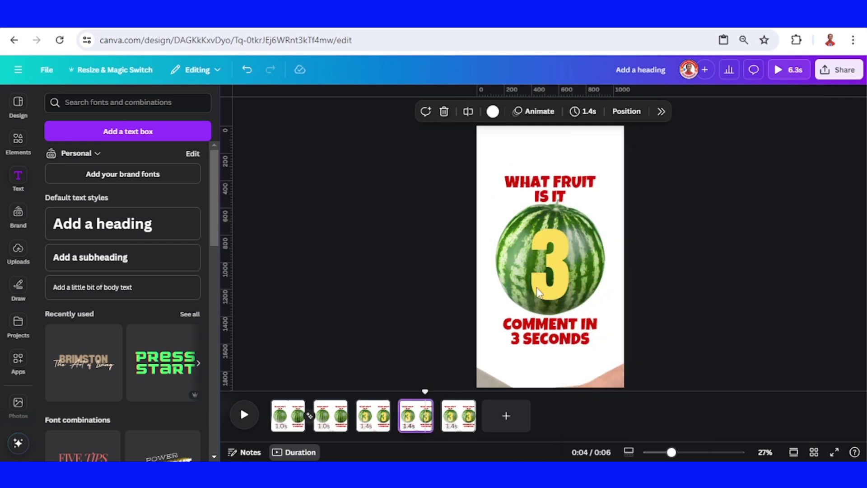
{"action": "left_click", "coordinate": [557, 270]}
{"action": "double_click", "coordinate": [557, 270]}
{"action": "type", "text": "2"}
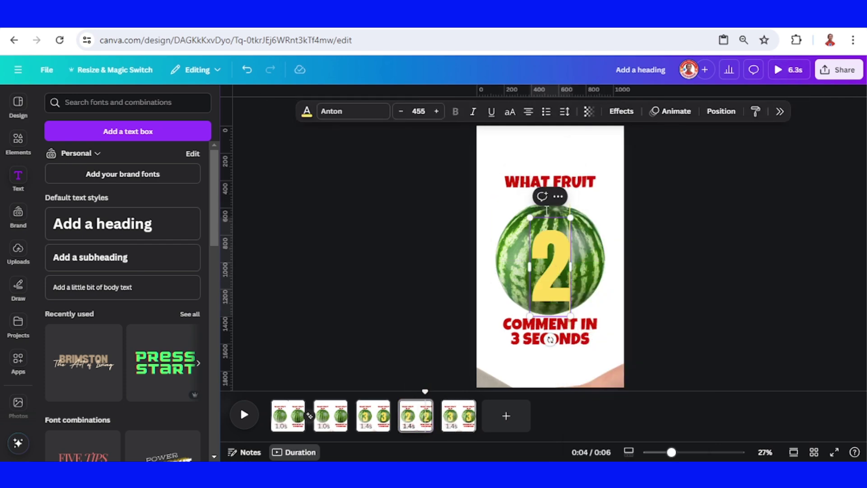
{"action": "key", "text": "ctrl+a"}
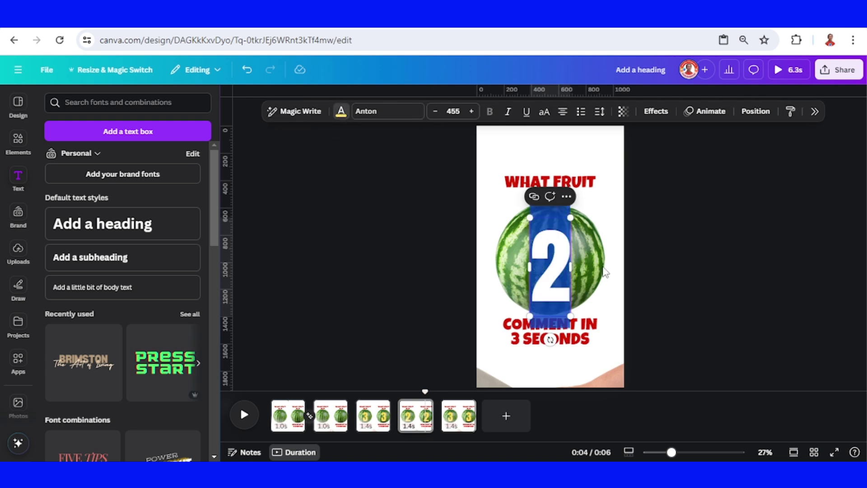
{"action": "left_click", "coordinate": [341, 112]}
{"action": "scroll", "coordinate": [808, 424], "scroll_direction": "down", "scroll_amount": 2}
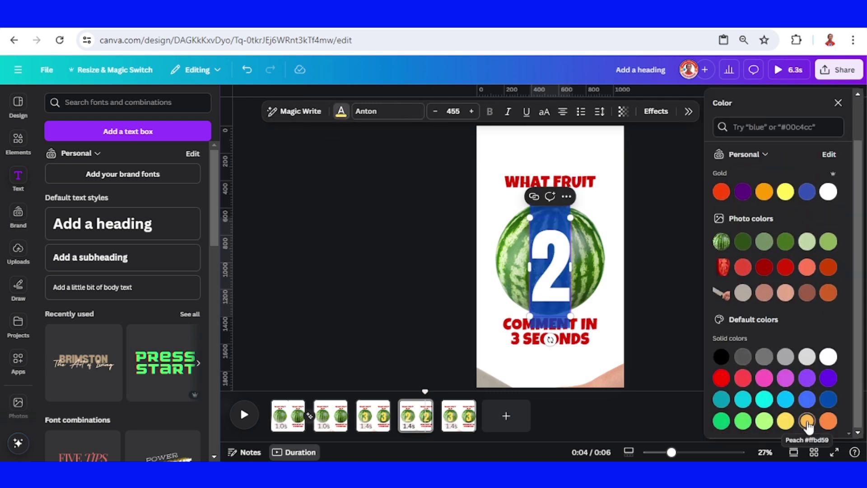
{"action": "left_click", "coordinate": [807, 422]}
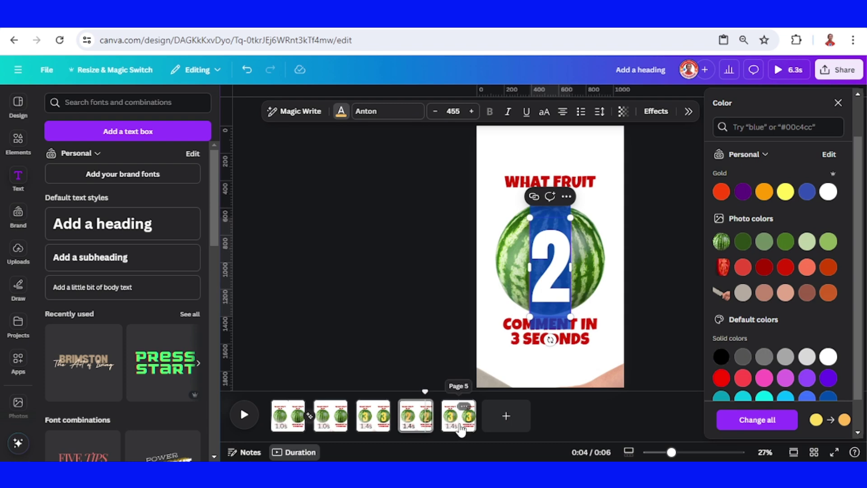
Color the fifth page's countdown number orange from the default solid colors and change it to "1".
{"action": "left_click", "coordinate": [463, 427]}
{"action": "left_click", "coordinate": [556, 272]}
{"action": "double_click", "coordinate": [557, 272]}
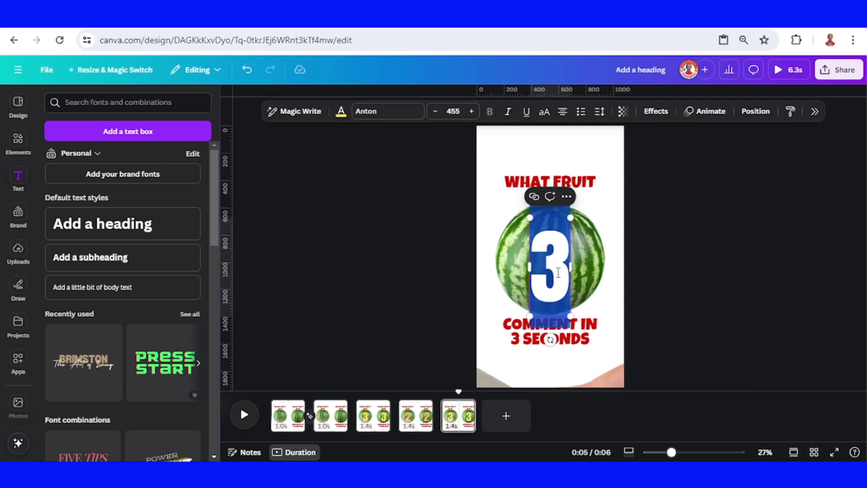
{"action": "left_click", "coordinate": [341, 111]}
{"action": "scroll", "coordinate": [811, 357], "scroll_direction": "down", "scroll_amount": 2}
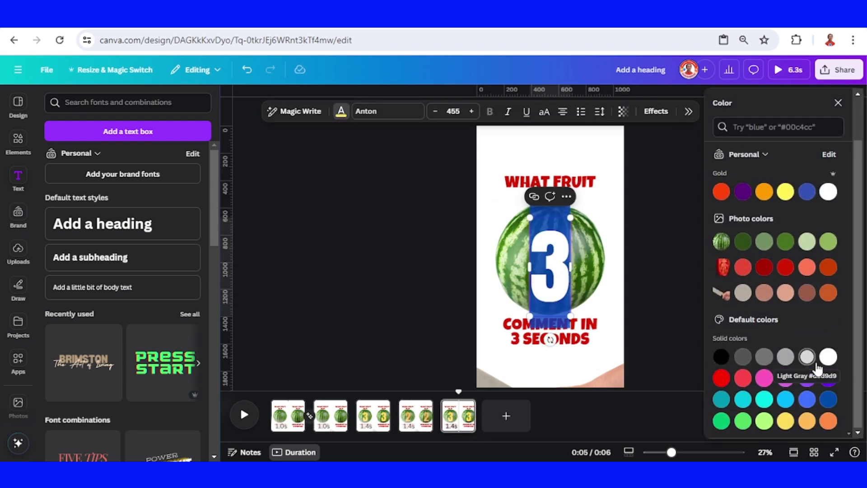
{"action": "left_click", "coordinate": [827, 422]}
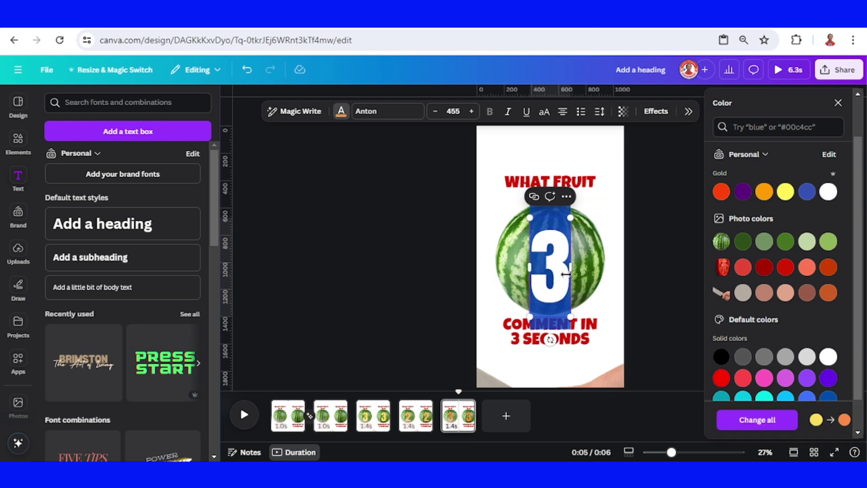
{"action": "type", "text": "1"}
{"action": "left_click", "coordinate": [618, 284]}
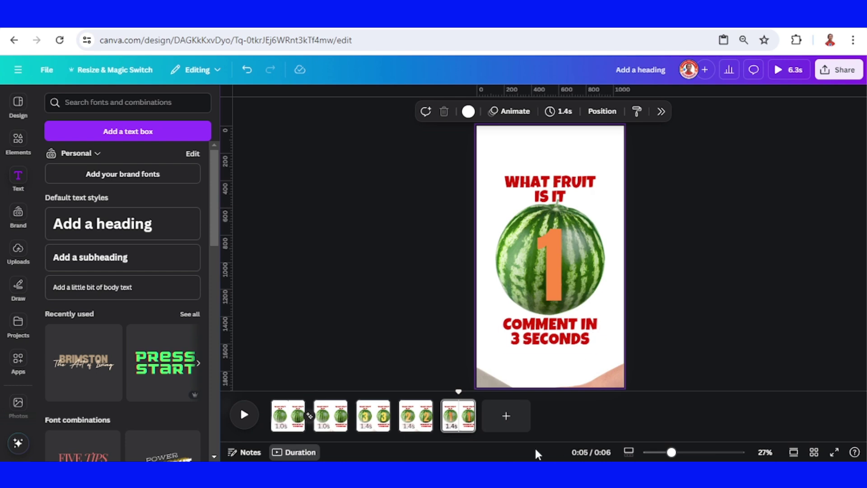
Duplicate the fifth page with the orange "1".
{"action": "right_click", "coordinate": [465, 423]}
{"action": "left_click", "coordinate": [508, 236]}
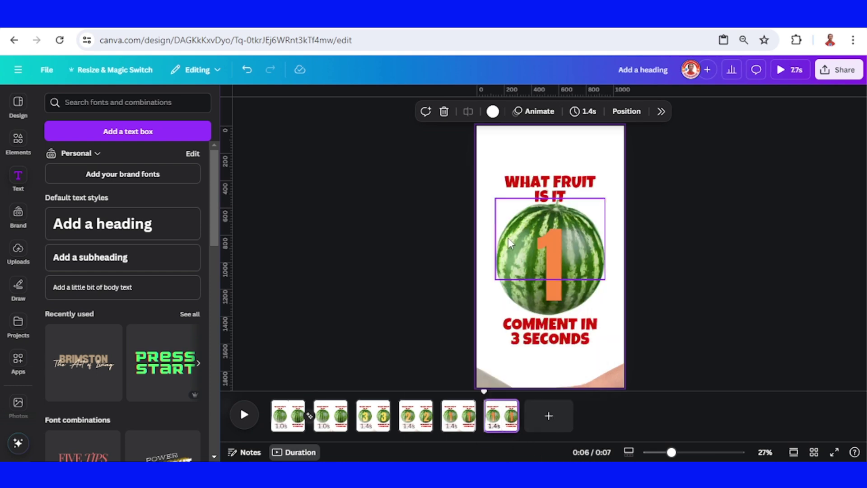
Clear the sixth page of the orange "1", the "COMMENT IN 3 SECONDS" and "WHAT FRUIT IS IT" texts and the knife, keeping only the watermelon.
{"action": "left_click", "coordinate": [549, 263]}
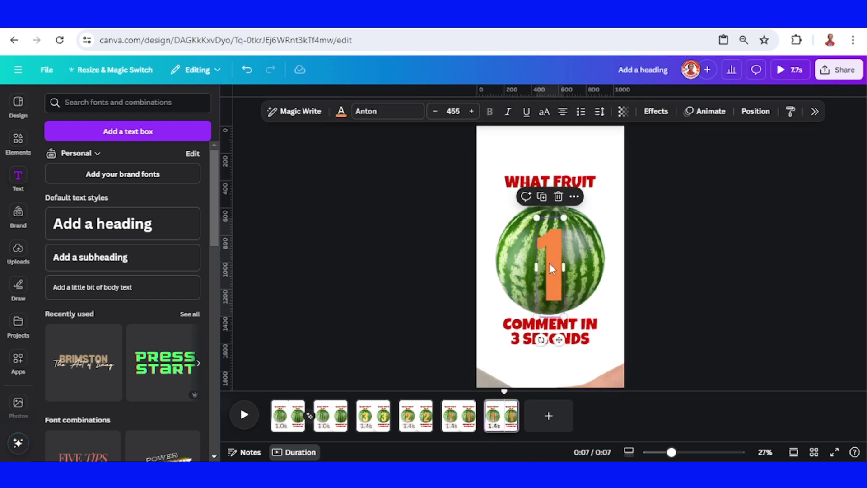
{"action": "key", "text": "Delete"}
{"action": "left_click", "coordinate": [549, 330]}
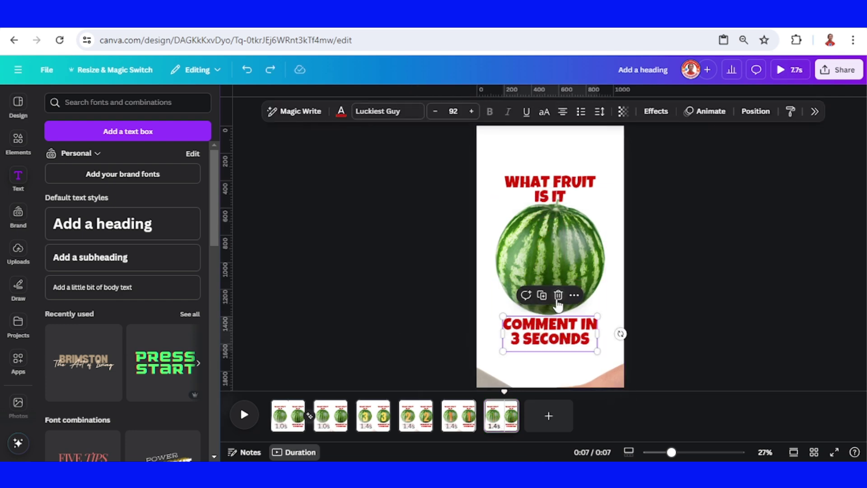
{"action": "key", "text": "Delete"}
{"action": "left_click", "coordinate": [563, 185]}
{"action": "key", "text": "Delete"}
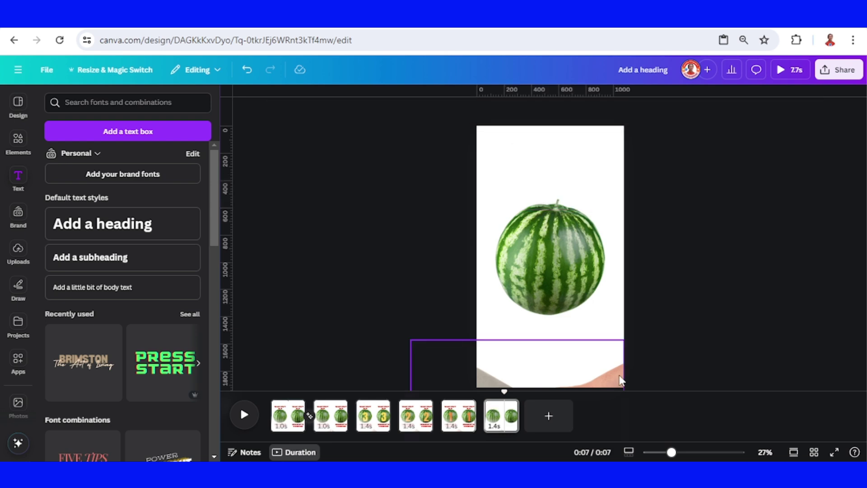
{"action": "left_click", "coordinate": [617, 377]}
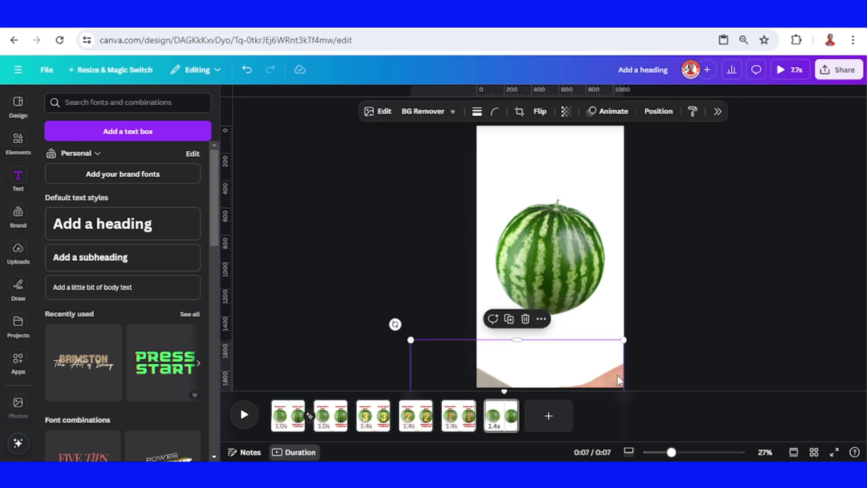
{"action": "left_click", "coordinate": [525, 319]}
{"action": "left_click", "coordinate": [572, 276]}
Duplicate the sixth page and, on the copy, move the watermelon's top half down below the other half to expose the tomato interior.
{"action": "right_click", "coordinate": [502, 424]}
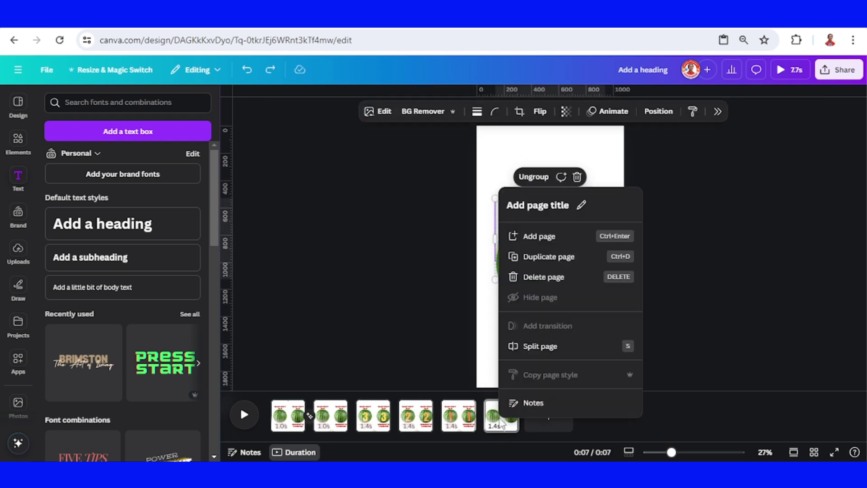
{"action": "left_click", "coordinate": [540, 238]}
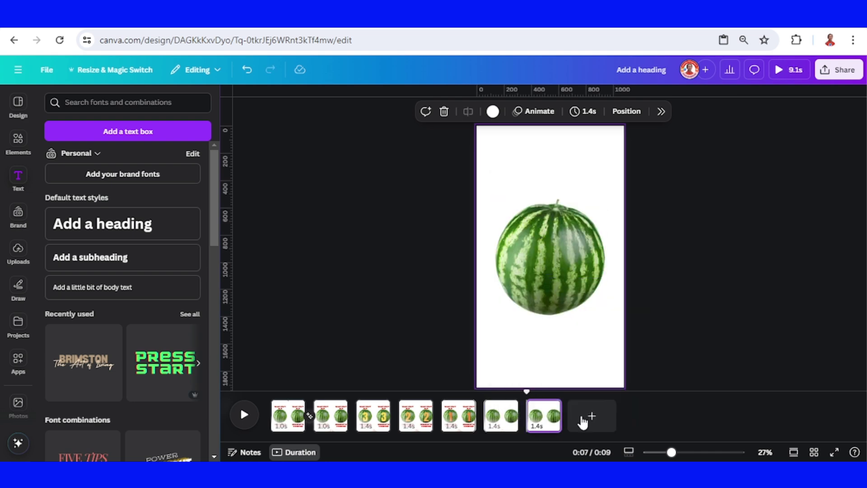
{"action": "left_click", "coordinate": [545, 427]}
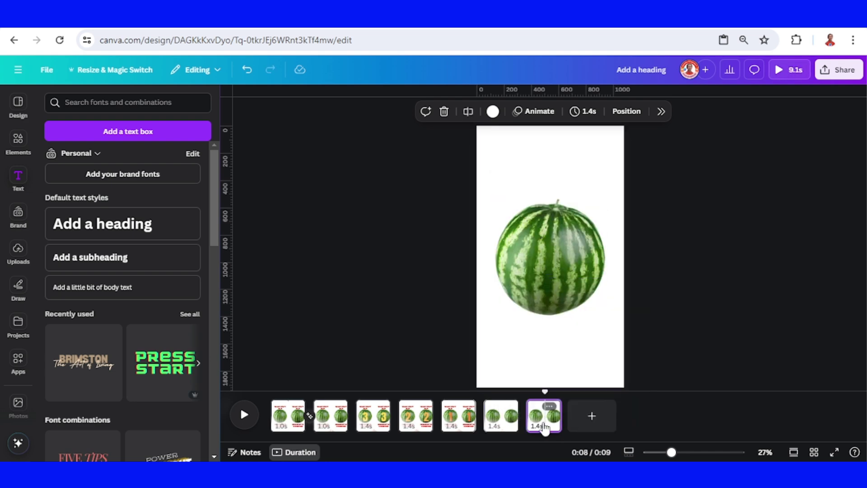
{"action": "left_click", "coordinate": [554, 228]}
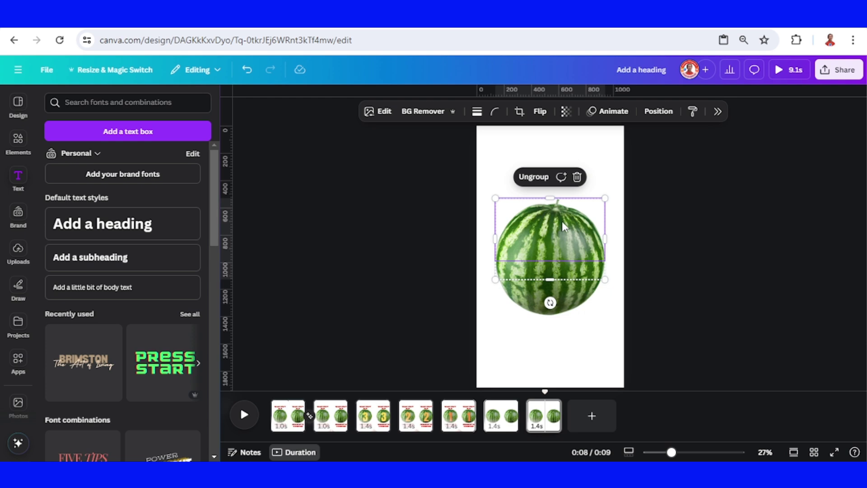
{"action": "left_click_drag", "start_coordinate": [563, 221], "coordinate": [534, 319]}
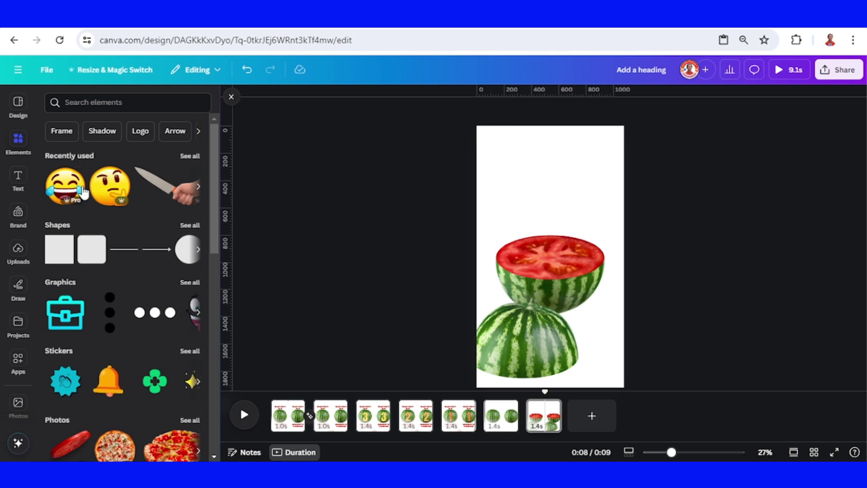
Add the Laughing and Crying Emoji and the Thinking Emoji side by side above the tomato half on the seventh page.
{"action": "left_click", "coordinate": [77, 174]}
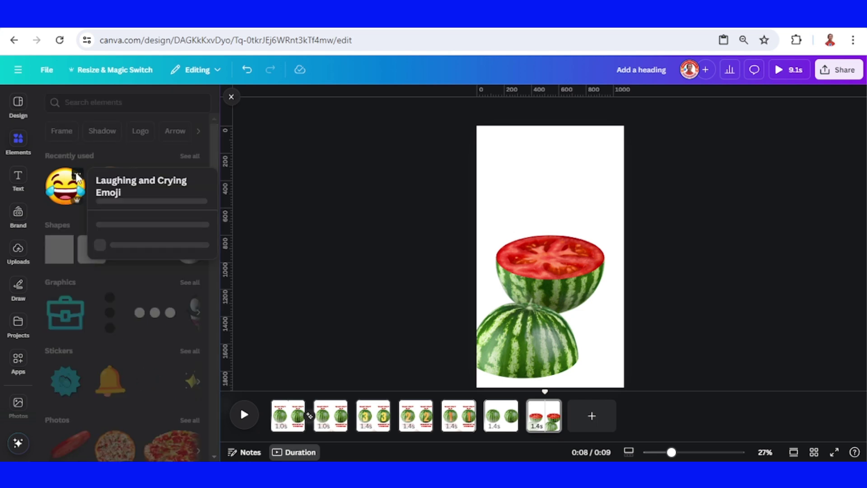
{"action": "left_click", "coordinate": [61, 190]}
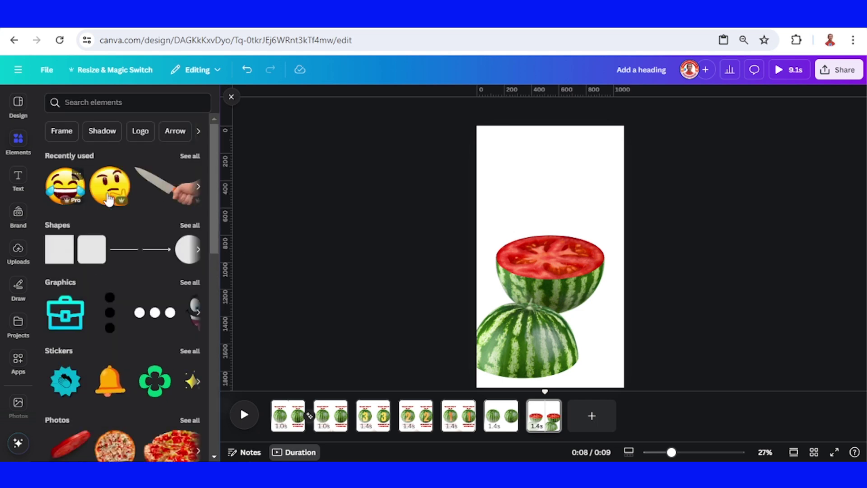
{"action": "left_click_drag", "start_coordinate": [550, 238], "coordinate": [525, 180]}
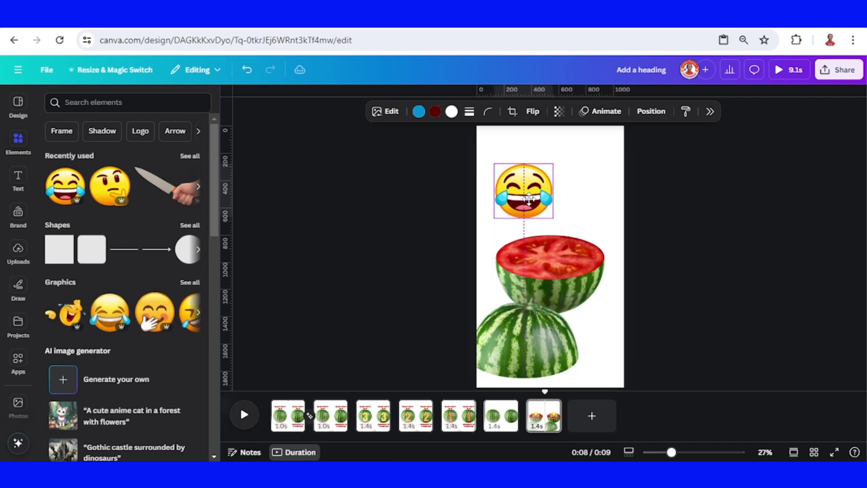
{"action": "left_click", "coordinate": [123, 175]}
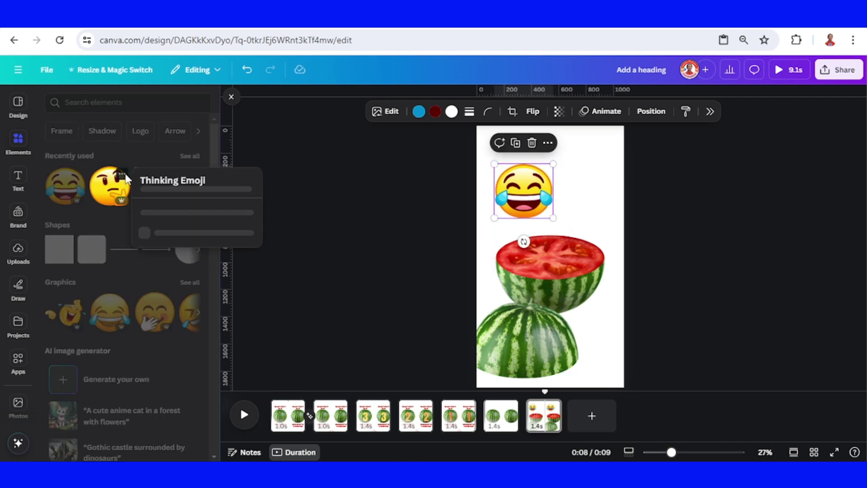
{"action": "left_click", "coordinate": [111, 192]}
{"action": "left_click_drag", "start_coordinate": [559, 269], "coordinate": [587, 226]}
Apply the Pulse and Wiggle motion effects to both emojis, lowering the intensity of each.
{"action": "key", "text": "Tab"}
{"action": "left_click", "coordinate": [586, 216], "text": "shift"}
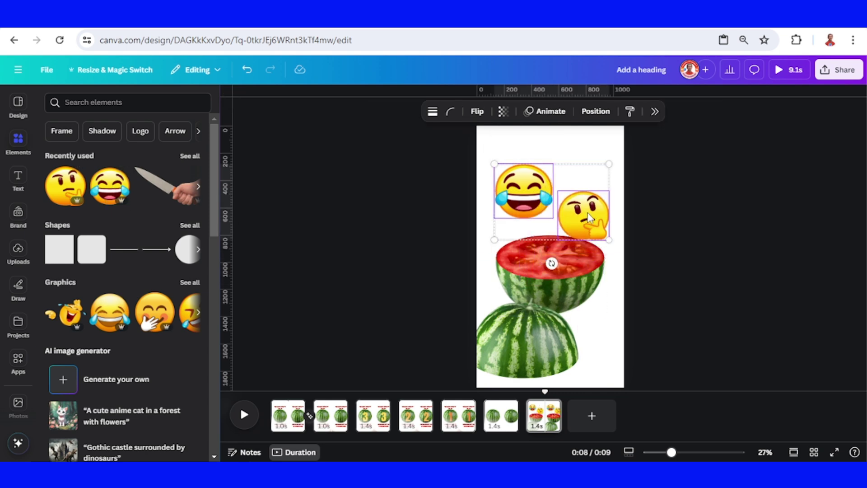
{"action": "left_click", "coordinate": [545, 112]}
{"action": "scroll", "coordinate": [767, 343], "scroll_direction": "down", "scroll_amount": 5}
{"action": "scroll", "coordinate": [780, 356], "scroll_direction": "down", "scroll_amount": 1}
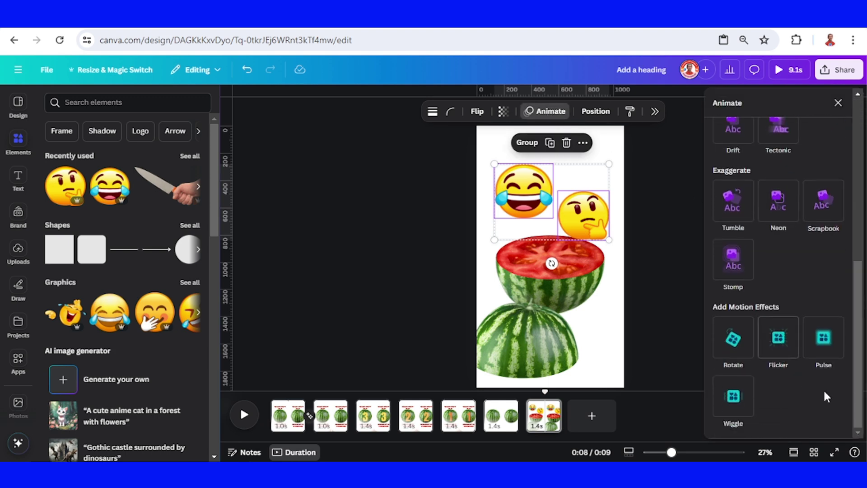
{"action": "left_click", "coordinate": [824, 354]}
{"action": "scroll", "coordinate": [776, 352], "scroll_direction": "down", "scroll_amount": 2}
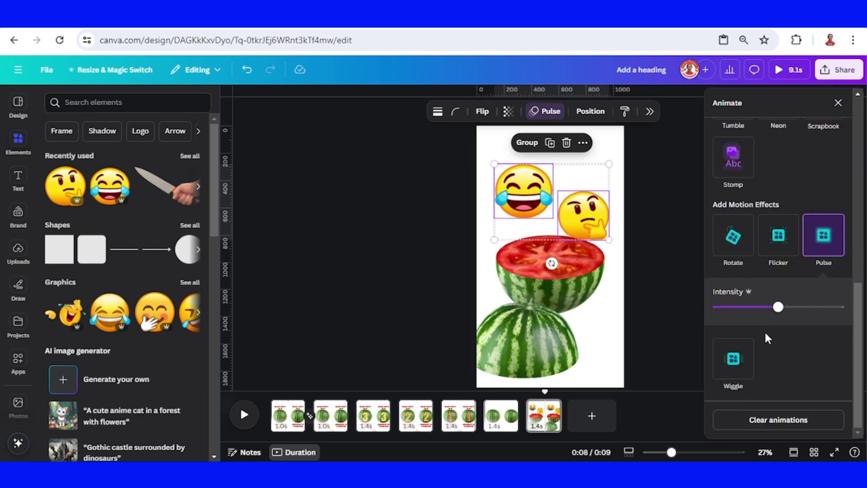
{"action": "left_click_drag", "start_coordinate": [736, 308], "coordinate": [717, 309]}
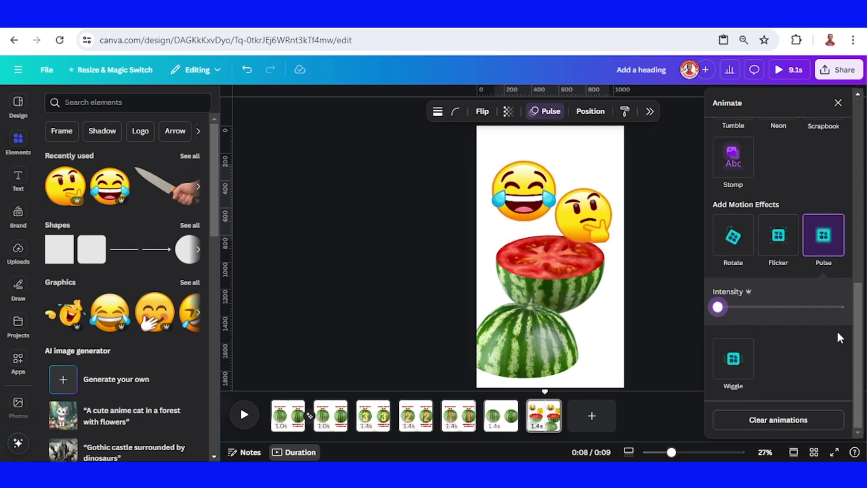
{"action": "left_click", "coordinate": [747, 366]}
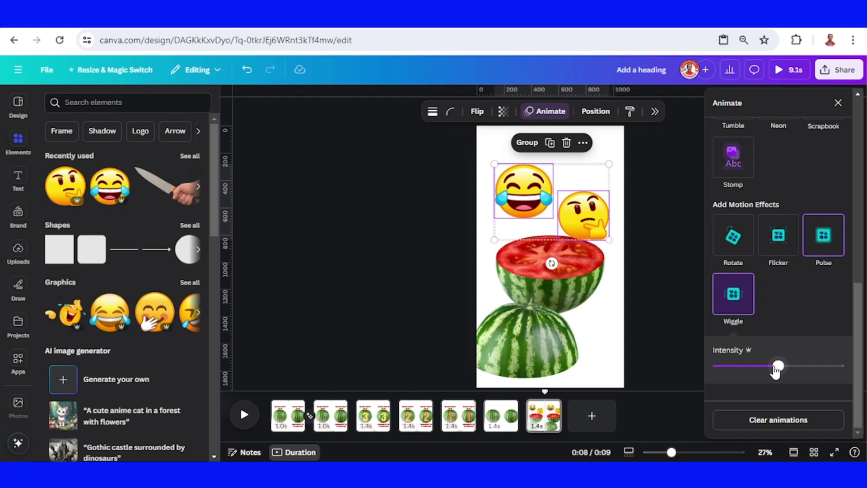
{"action": "left_click_drag", "start_coordinate": [776, 366], "coordinate": [658, 310]}
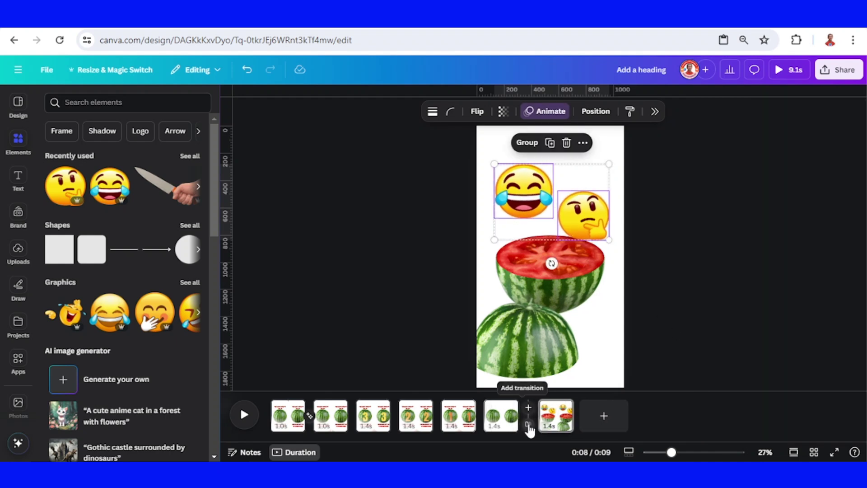
Add a Match & Move transition between the sixth and seventh pages.
{"action": "left_click", "coordinate": [528, 425]}
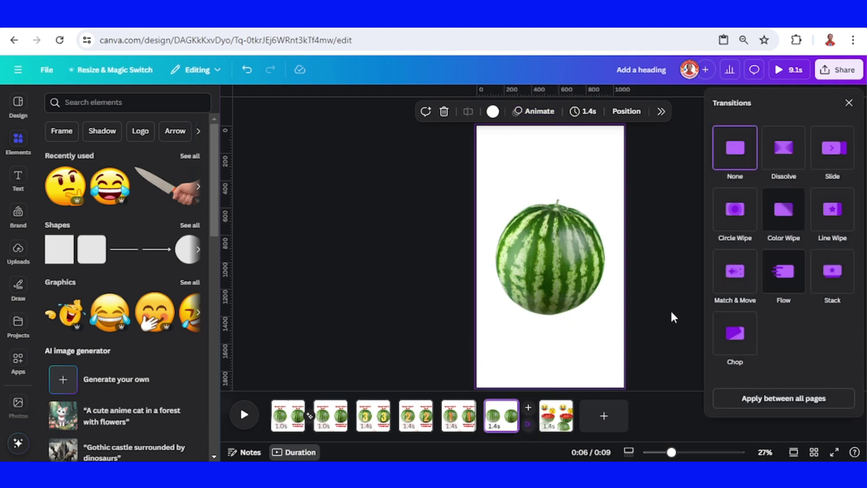
{"action": "left_click", "coordinate": [739, 289]}
{"action": "left_click", "coordinate": [667, 361]}
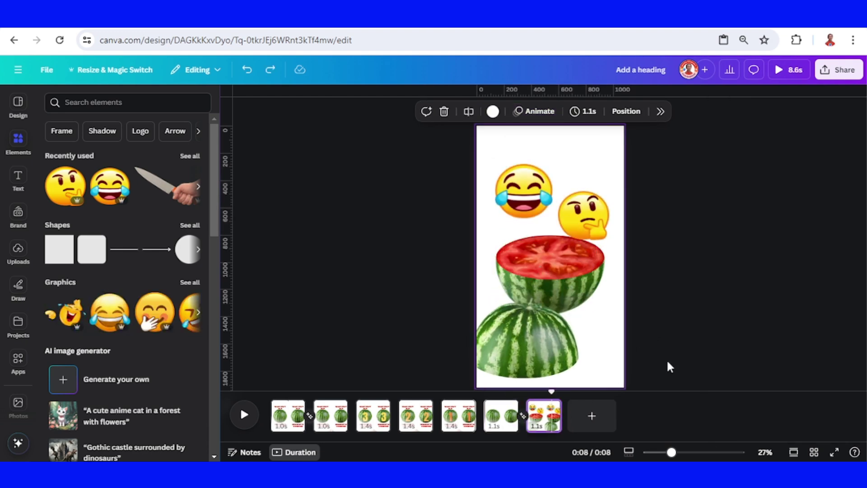
Apply a 1.1-second timing to all pages and set the seventh page's duration to 3 seconds.
{"action": "left_click", "coordinate": [536, 427]}
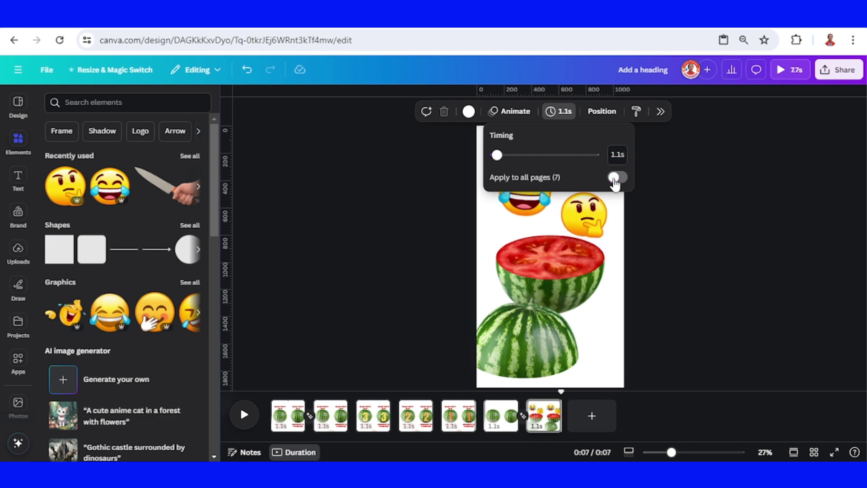
{"action": "left_click", "coordinate": [621, 153]}
{"action": "type", "text": "3"}
{"action": "key", "text": "Return"}
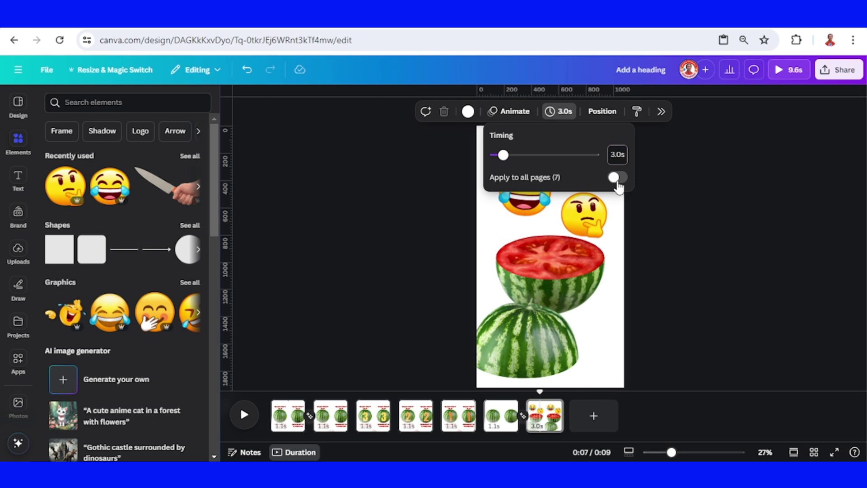
{"action": "left_click", "coordinate": [689, 294]}
Duplicate the first page, then on the original move the knife down so it cuts through the lower part of the watermelon.
{"action": "left_click", "coordinate": [282, 422]}
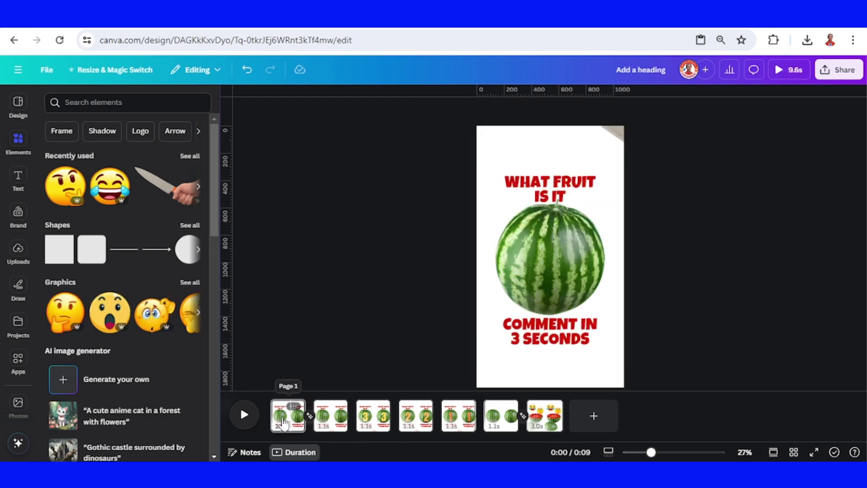
{"action": "right_click", "coordinate": [286, 423]}
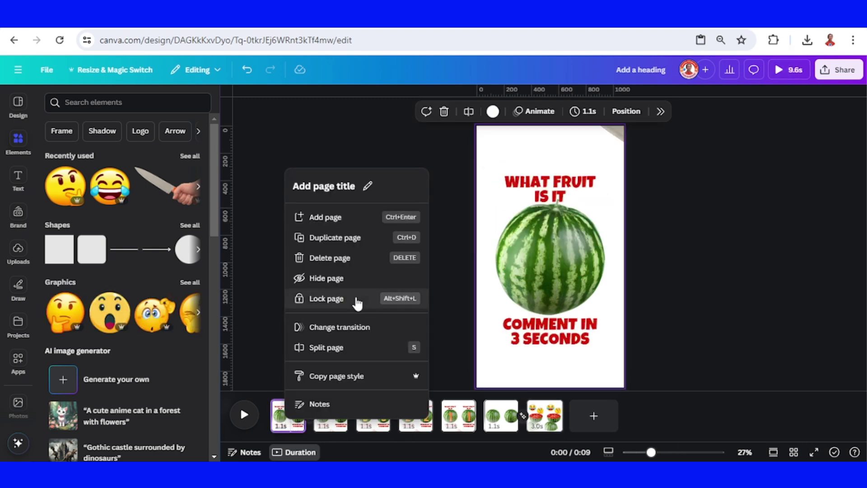
{"action": "left_click", "coordinate": [352, 237]}
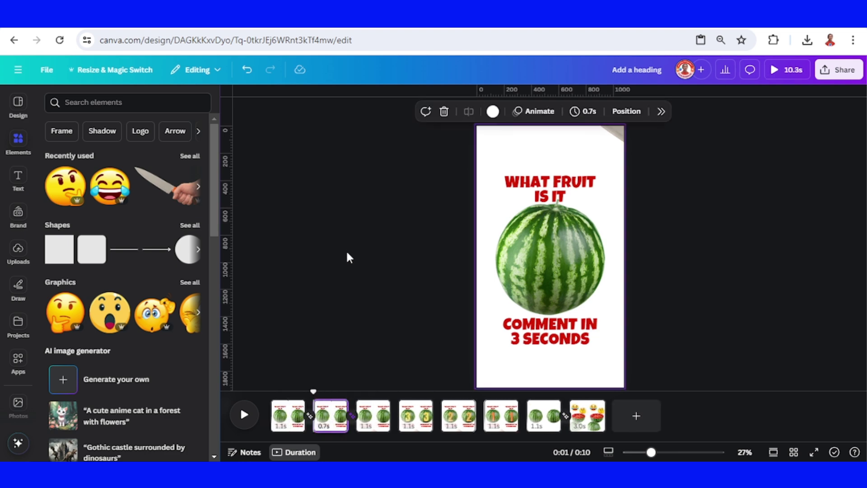
{"action": "left_click", "coordinate": [290, 422]}
{"action": "left_click", "coordinate": [641, 139]}
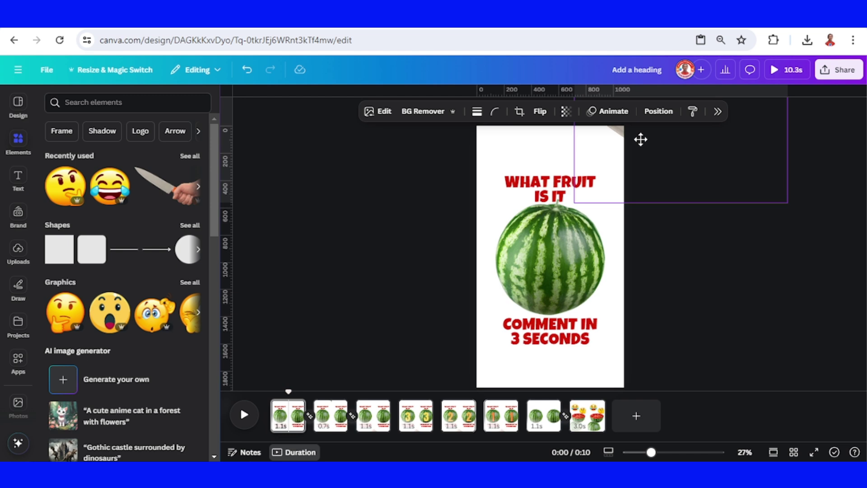
{"action": "left_click_drag", "start_coordinate": [641, 140], "coordinate": [551, 270]}
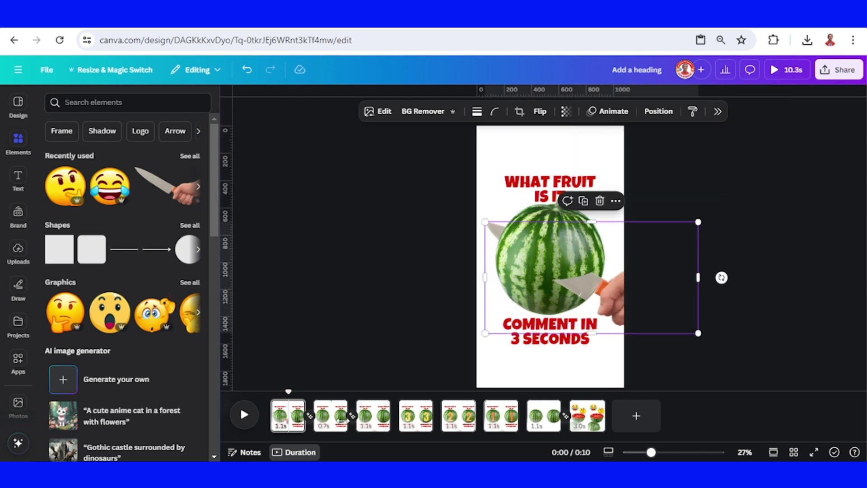
Remove the transition between the first and second pages and set the first page's duration to 1 second.
{"action": "left_click", "coordinate": [309, 416]}
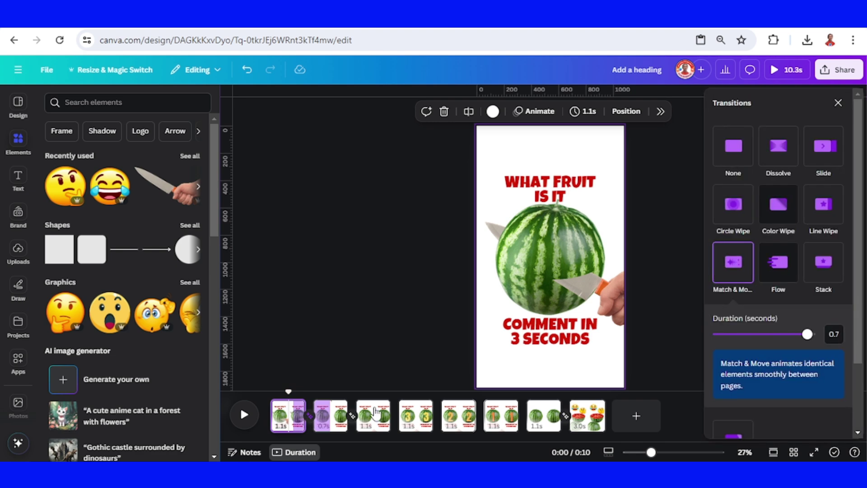
{"action": "left_click", "coordinate": [736, 157]}
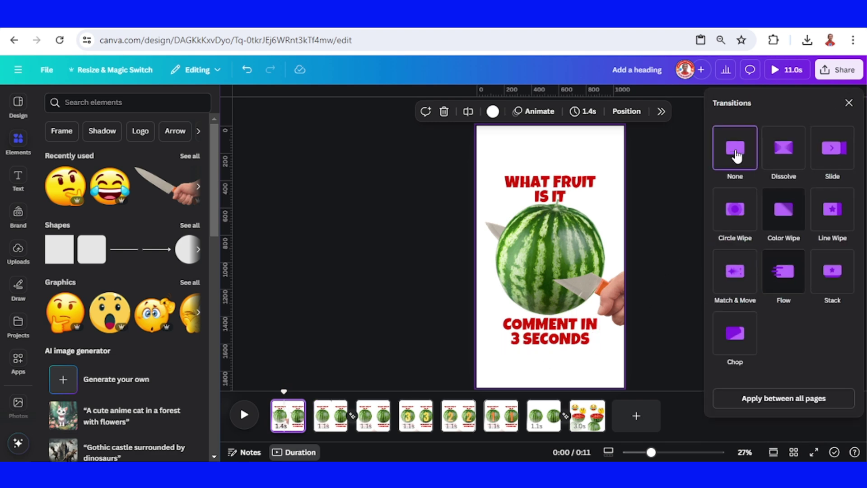
{"action": "left_click", "coordinate": [281, 427]}
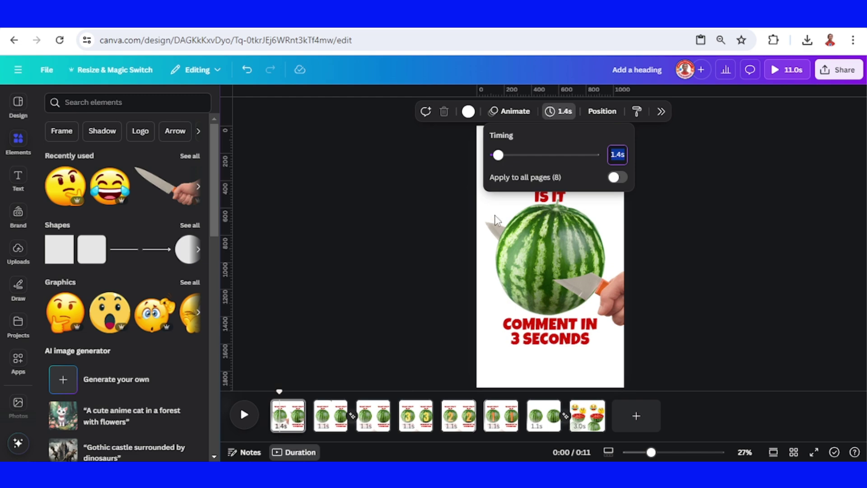
{"action": "key", "text": "BackSpace"}
{"action": "type", "text": "1"}
{"action": "key", "text": "Return"}
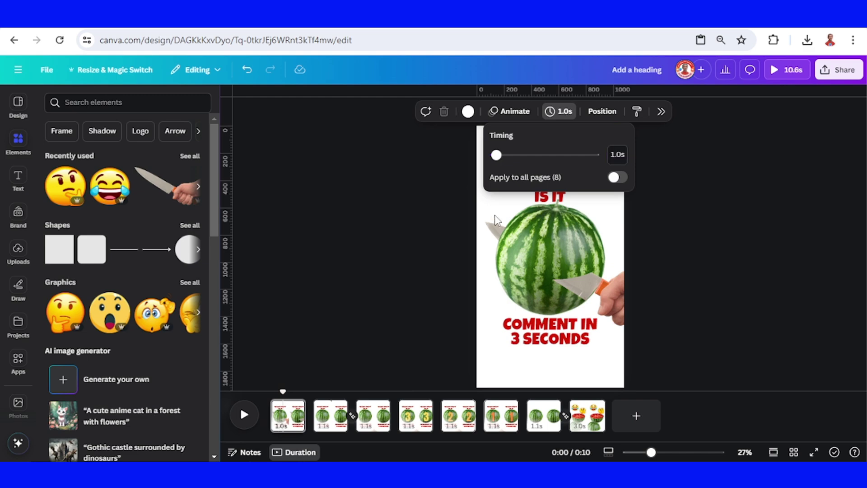